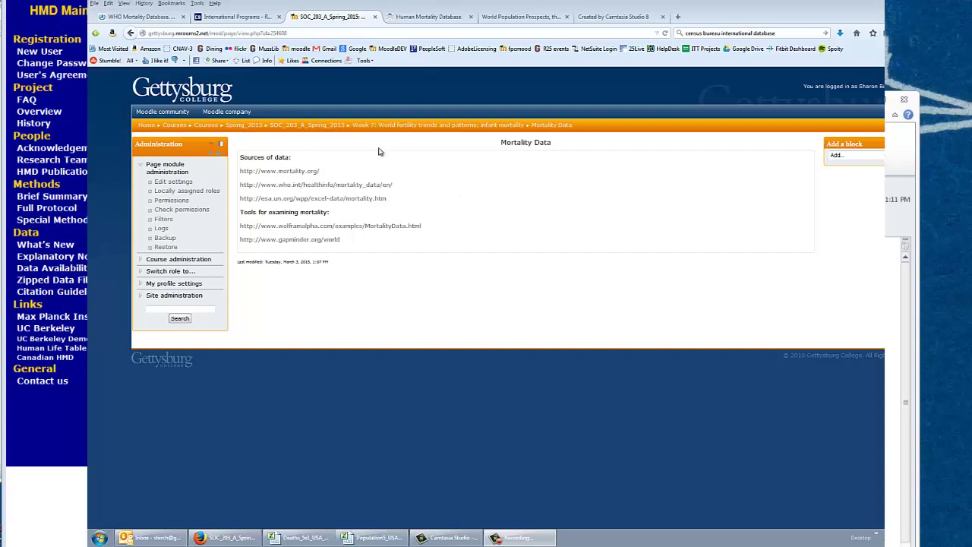
# Step: Open the Human Mortality Database from the course page and display the U.S.A. period deaths table at the 5x1 interval
pyautogui.click(264, 166)
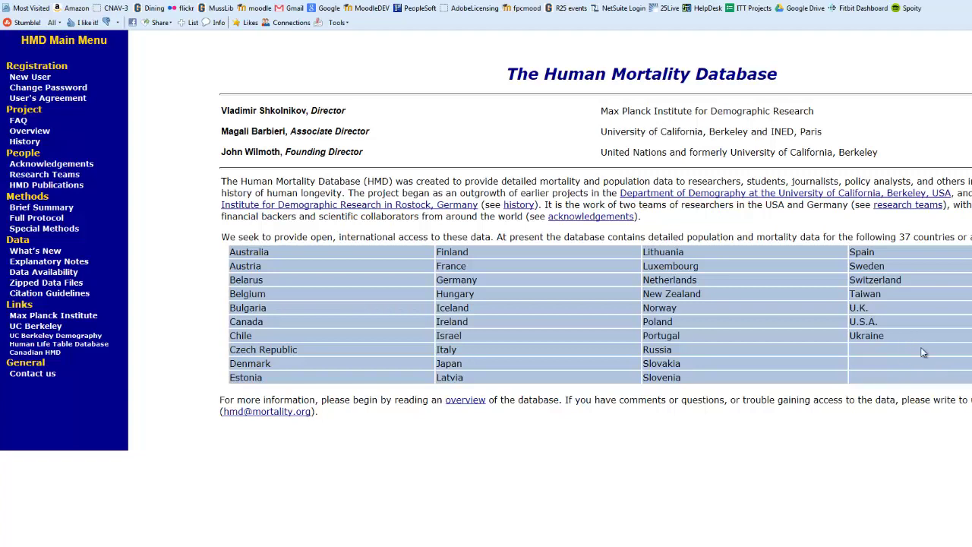
pyautogui.click(865, 323)
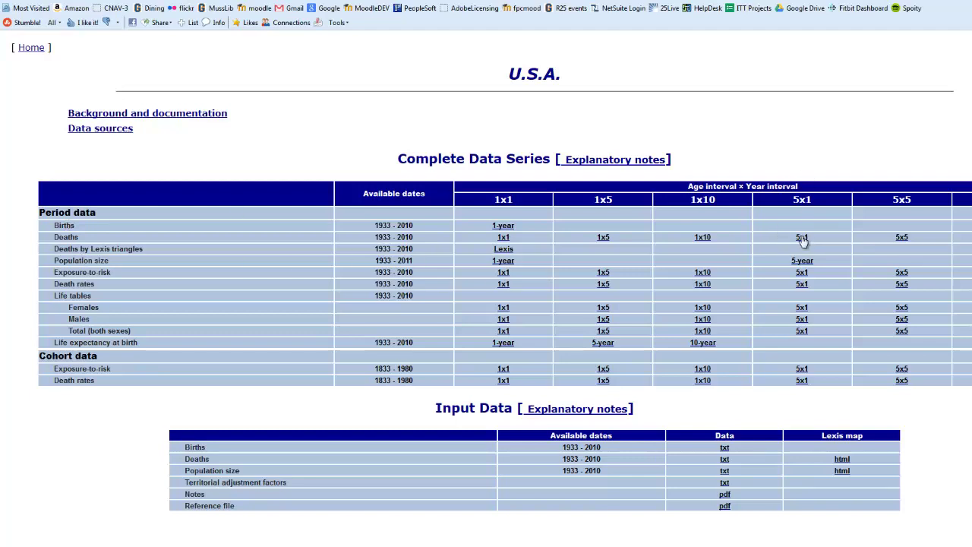
pyautogui.click(801, 238)
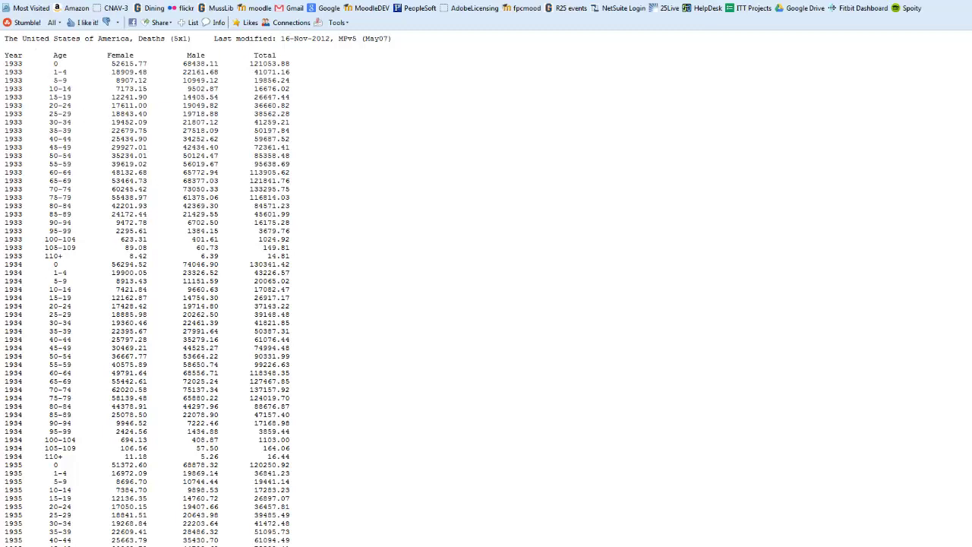
# Step: Save the deaths page to the Desktop as a text document named Deaths_5x1_USA
pyautogui.hotkey('alt', 'f')
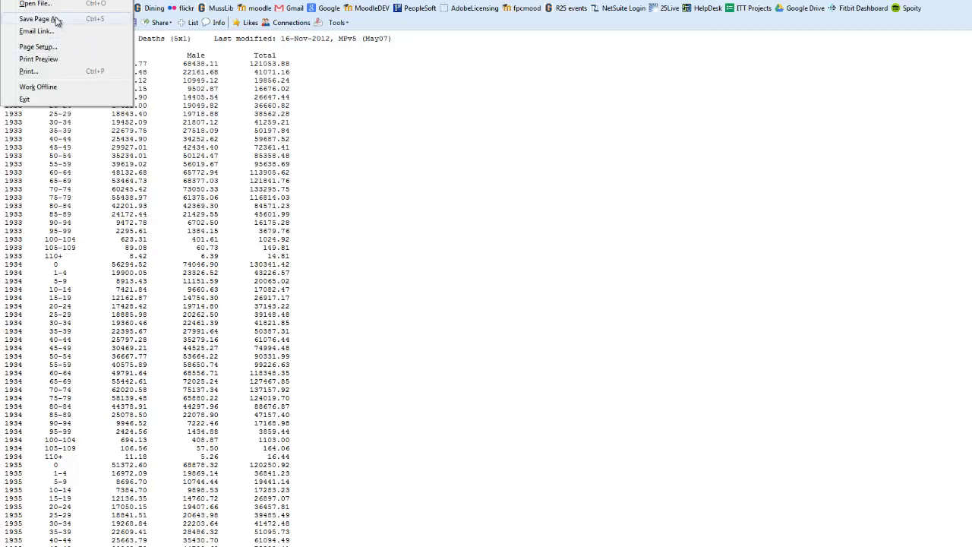
pyautogui.click(115, 28)
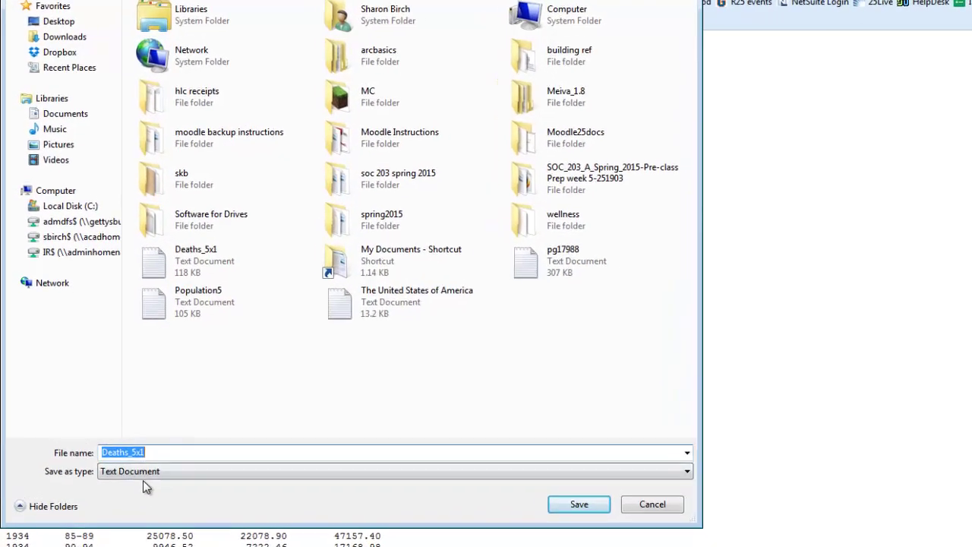
pyautogui.click(153, 450)
pyautogui.write('_')
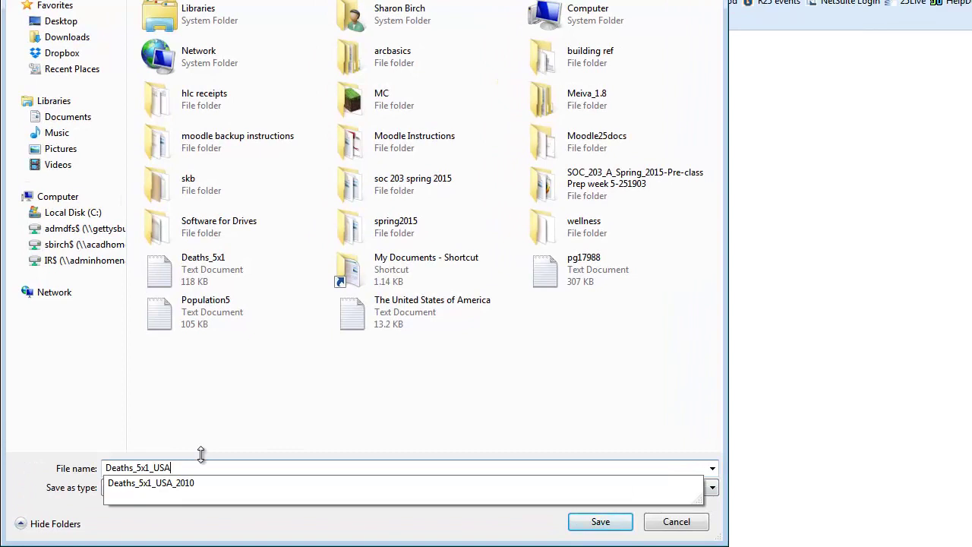
pyautogui.write('USA')
pyautogui.click(173, 485)
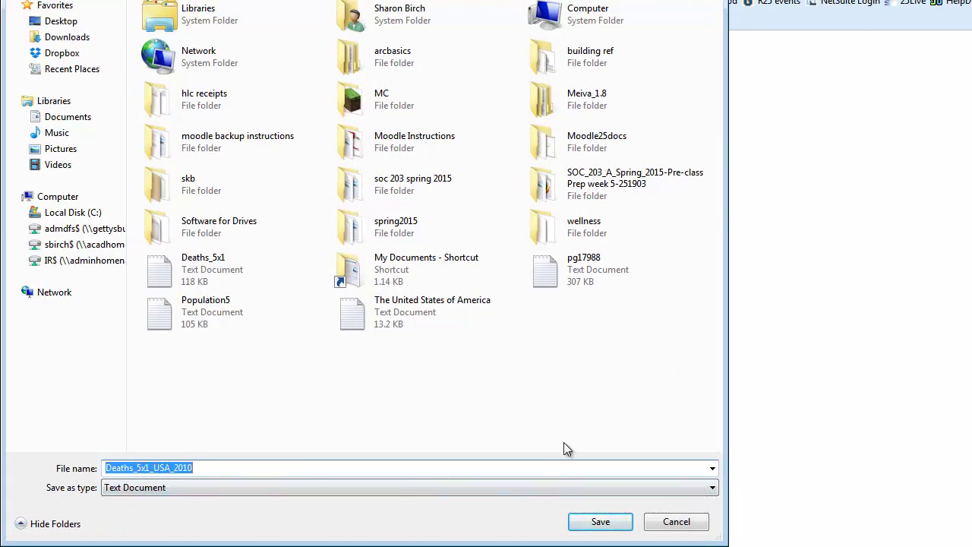
pyautogui.click(212, 467)
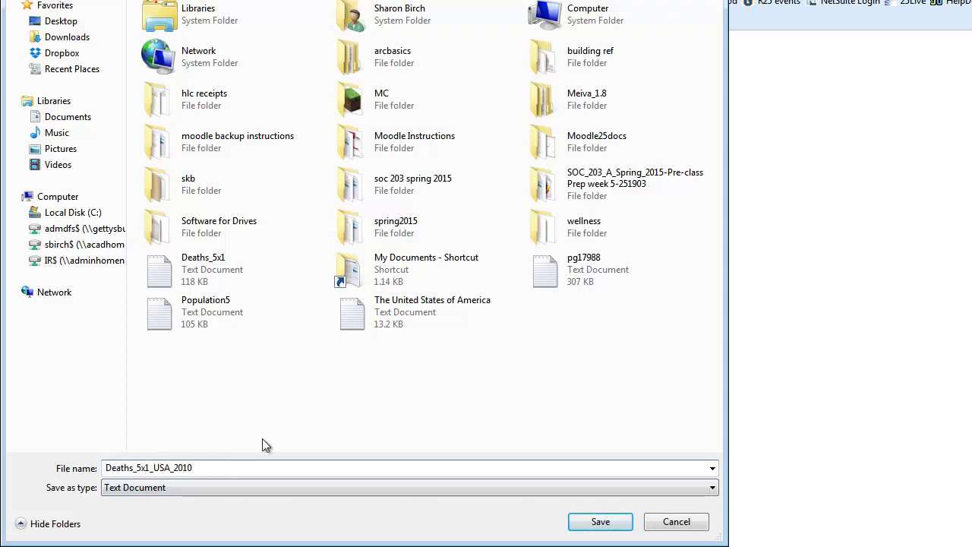
pyautogui.press('BackSpace')
pyautogui.press('BackSpace')
pyautogui.press('BackSpace')
pyautogui.press('BackSpace')
pyautogui.press('BackSpace')
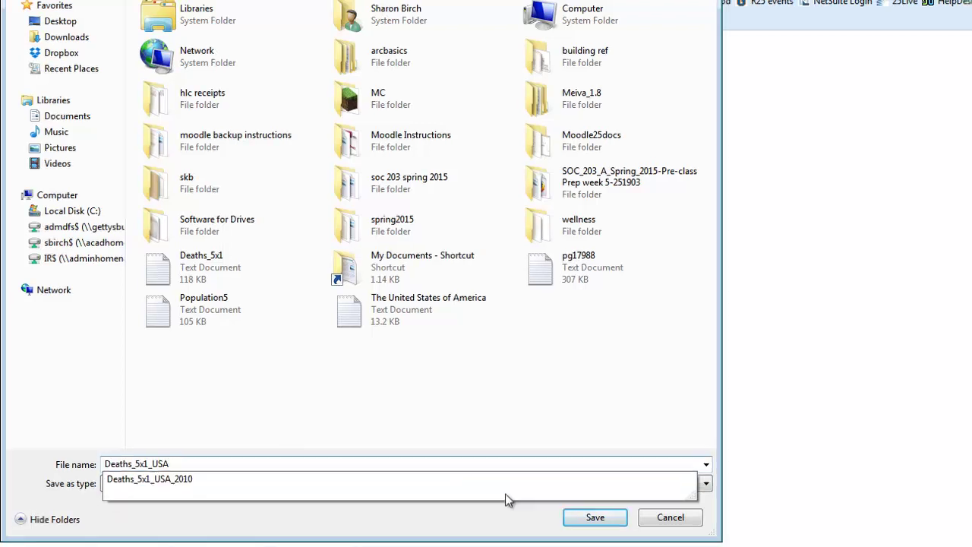
pyautogui.click(595, 517)
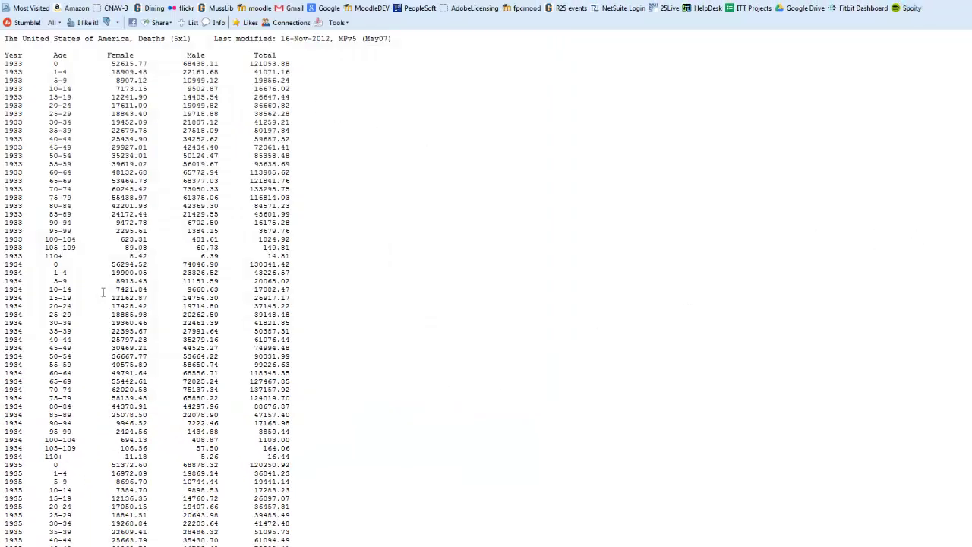
# Step: Open the U.S.A. 5-year population size table and save it as a text document named Population5_USA
pyautogui.hotkey('alt', 'Left')
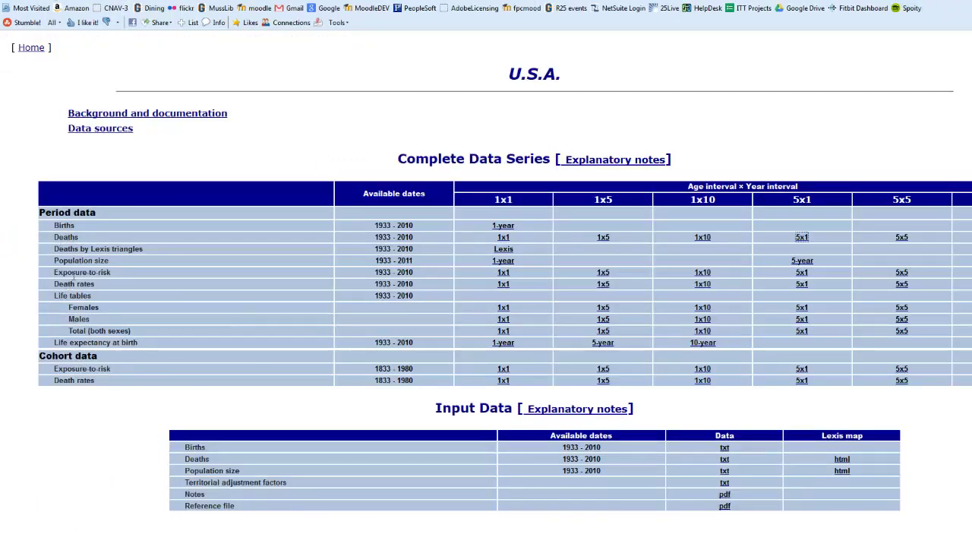
pyautogui.click(802, 261)
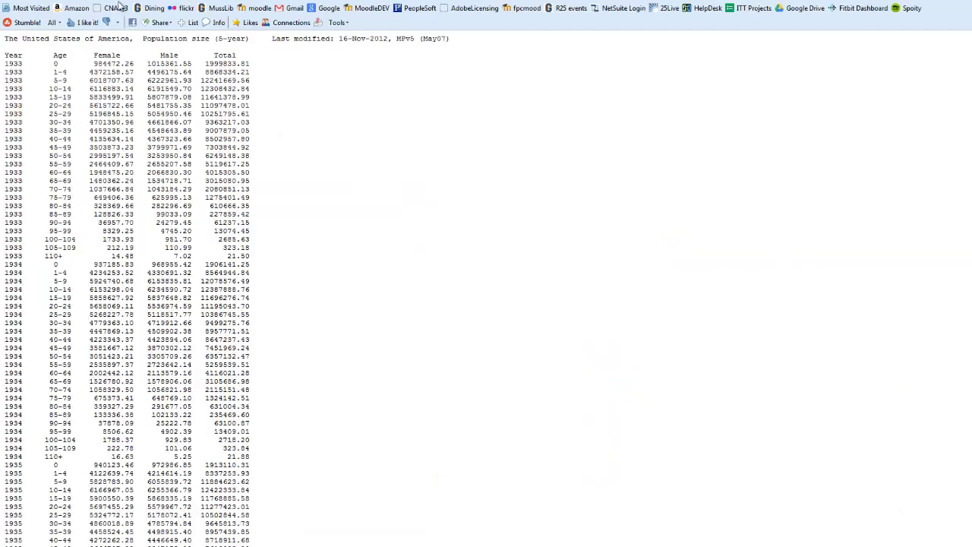
pyautogui.hotkey('alt', 'f')
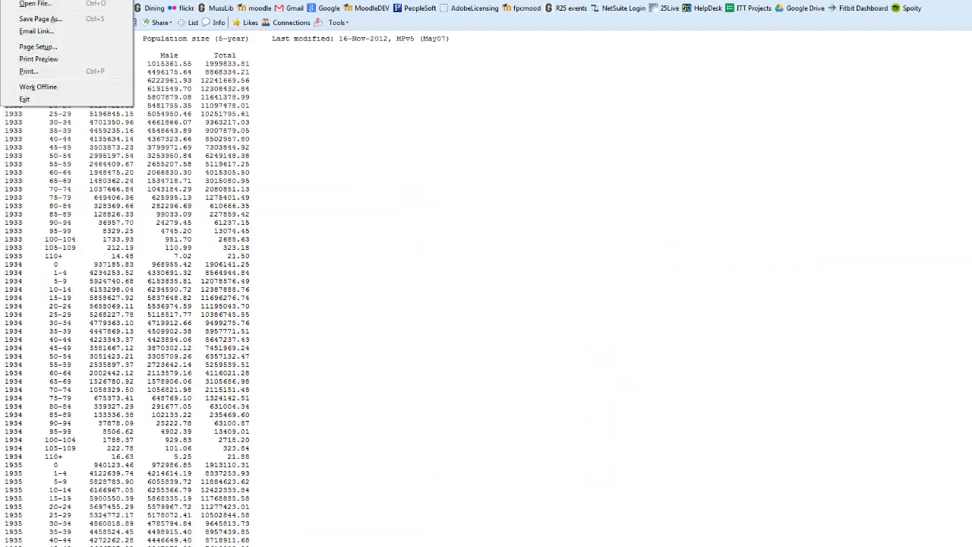
pyautogui.click(47, 19)
pyautogui.click(129, 352)
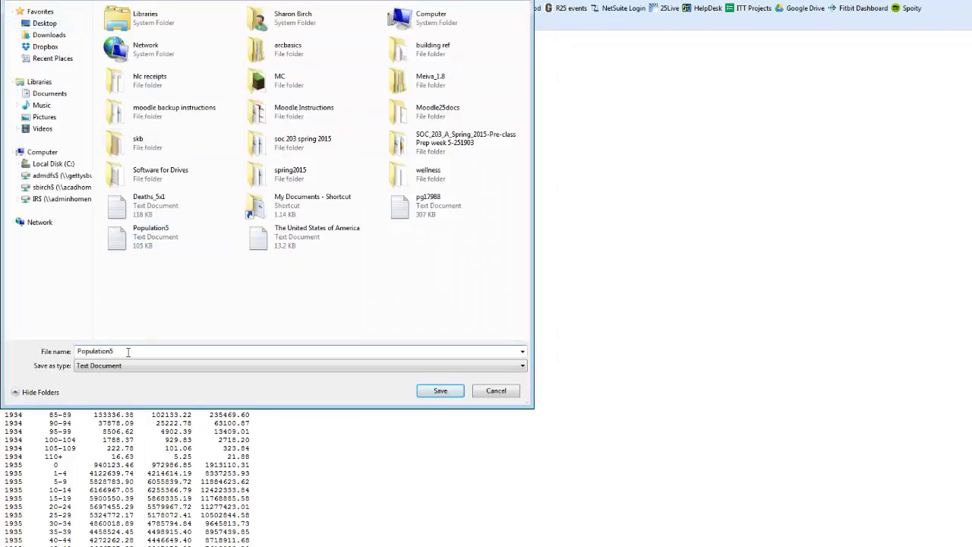
pyautogui.write('_USA')
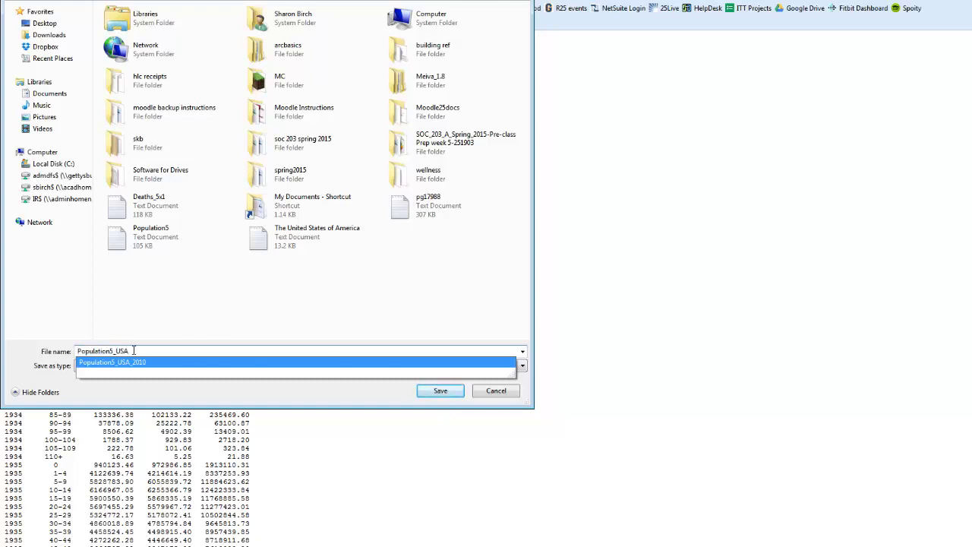
pyautogui.click(453, 390)
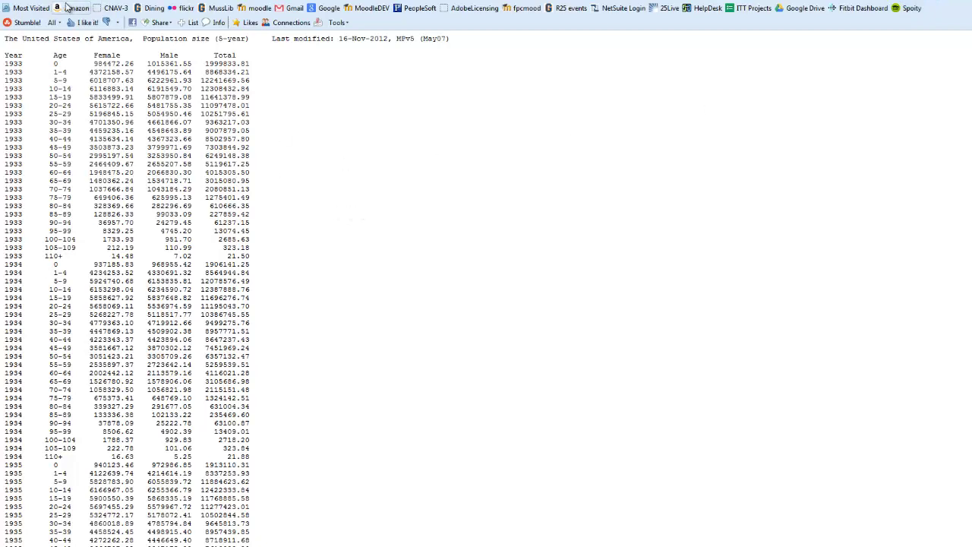
# Step: Return to the U.S.A. data series and view the 1-year births table
pyautogui.hotkey('alt', 'Left')
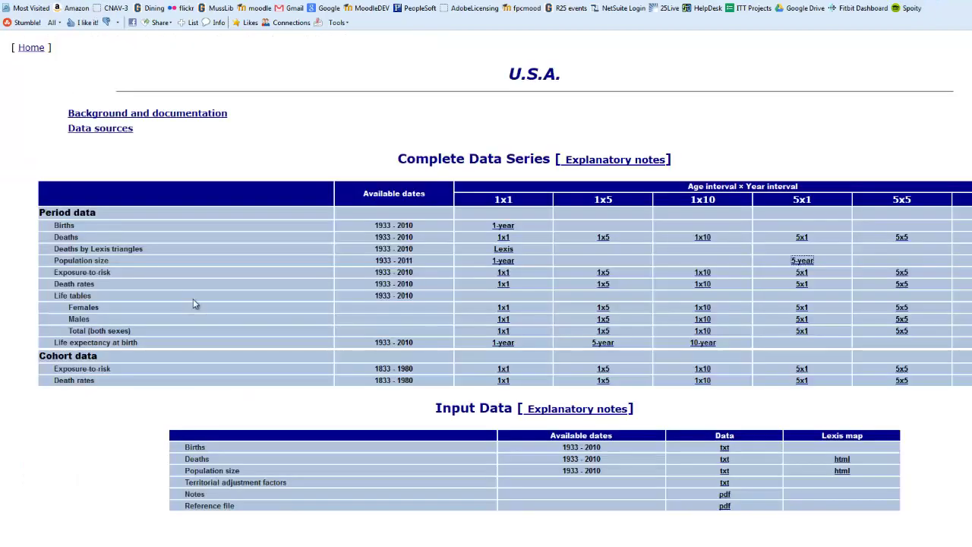
pyautogui.click(501, 209)
pyautogui.click(502, 227)
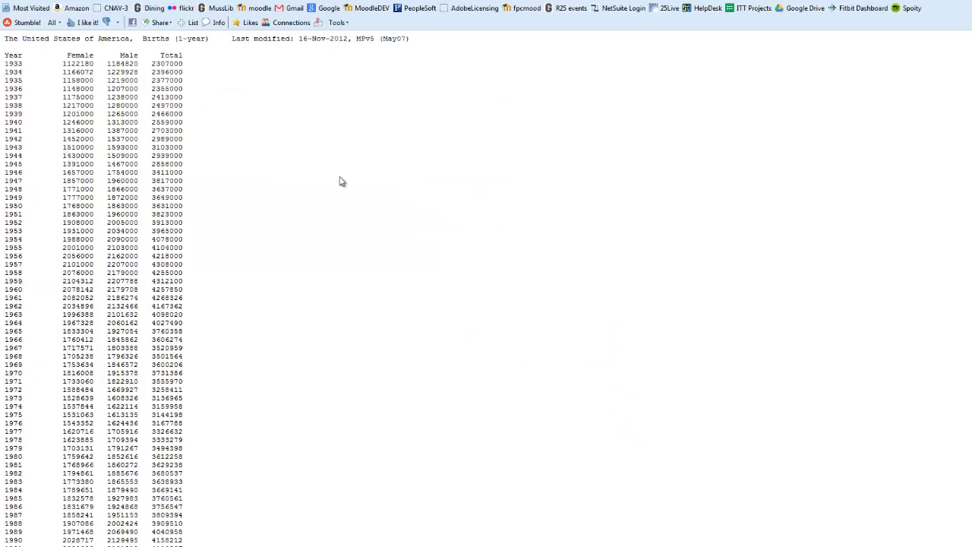
pyautogui.scroll(-3, 171, 281)
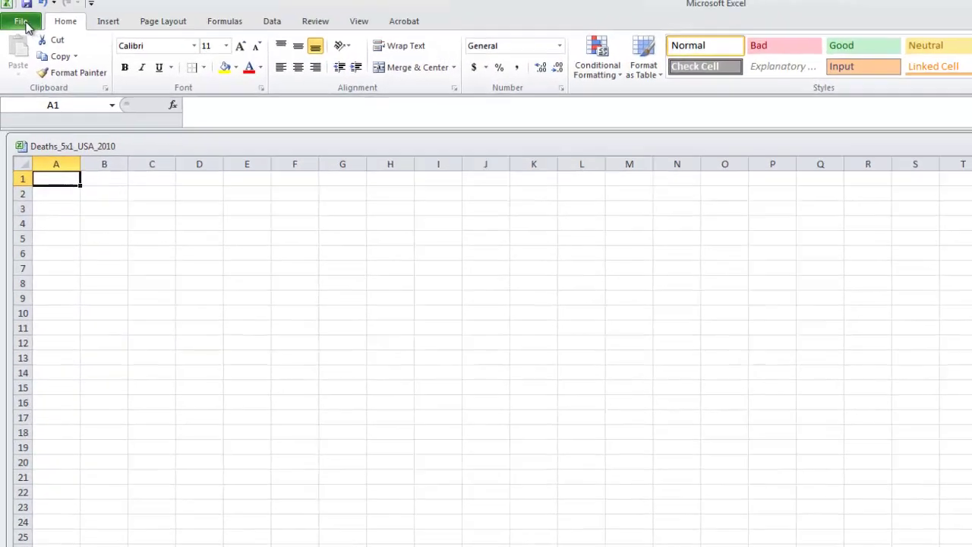
# Step: In Excel, start opening a file and browse to the Desktop folder with all file types listed
pyautogui.click(22, 25)
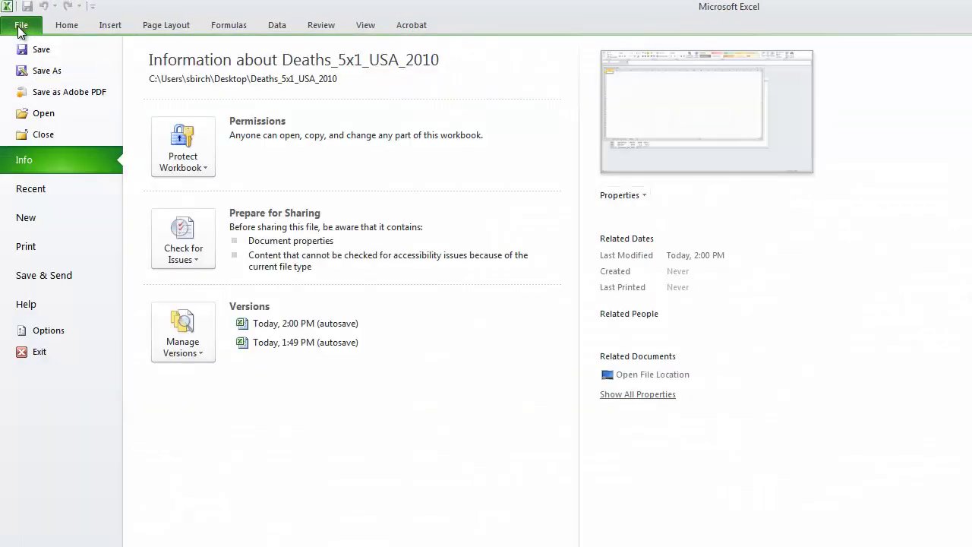
pyautogui.click(37, 114)
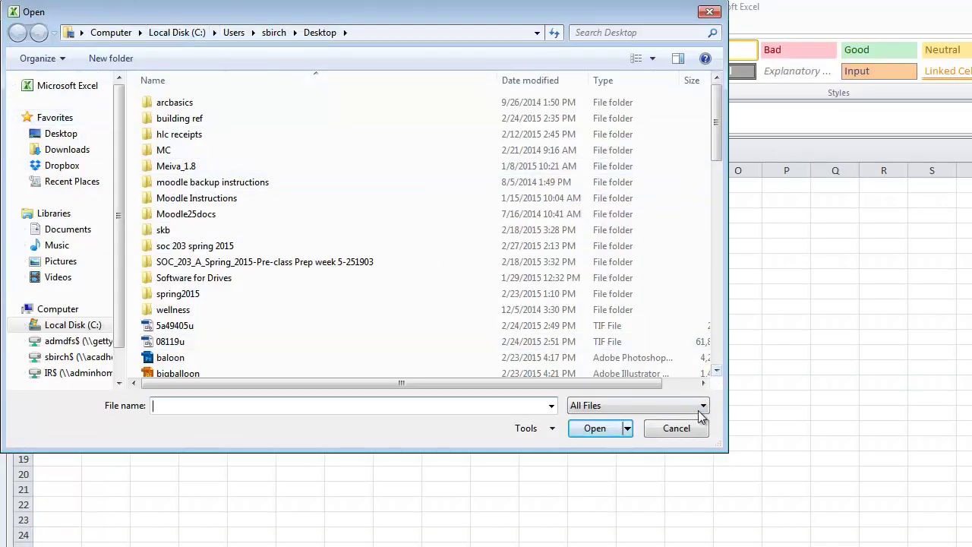
pyautogui.scroll(-2, 716, 126)
pyautogui.scroll(2, 699, 87)
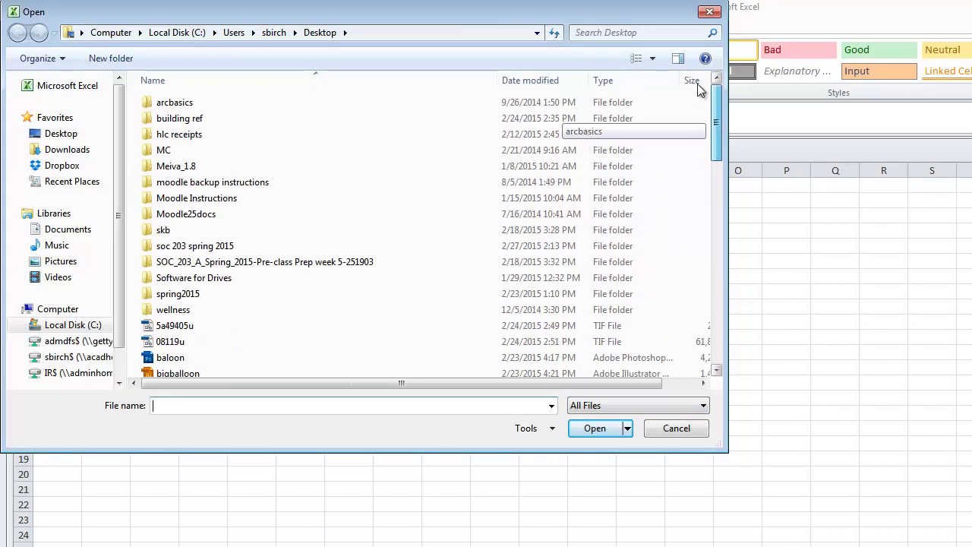
pyautogui.click(64, 136)
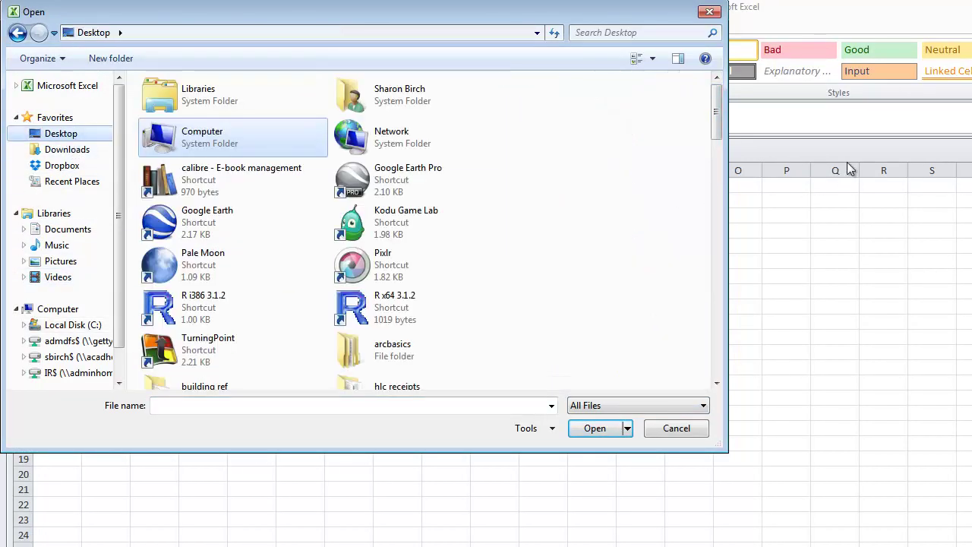
# Step: Locate the Deaths_5x1_USA file on the Desktop and open it, accepting the file format mismatch
pyautogui.moveTo(717, 120); pyautogui.dragTo(715, 389)
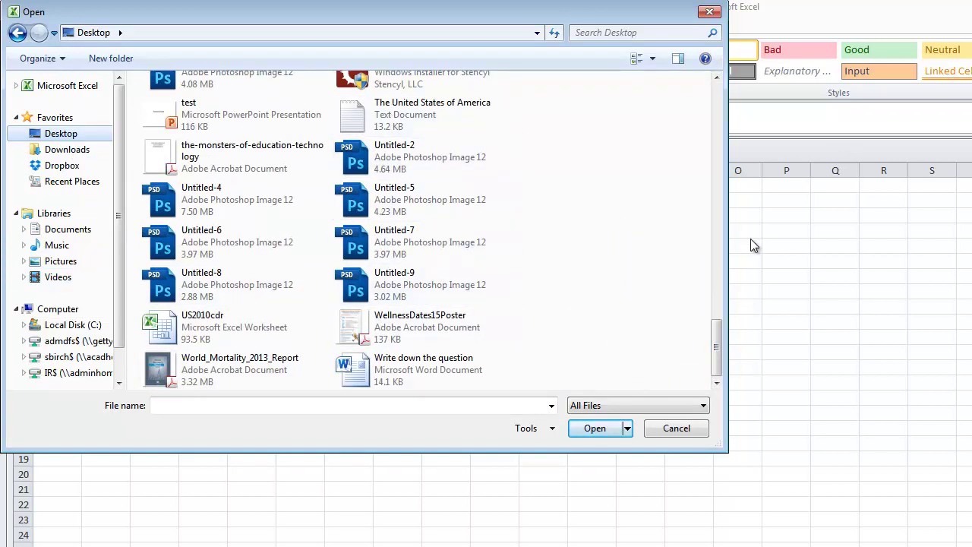
pyautogui.click(716, 78)
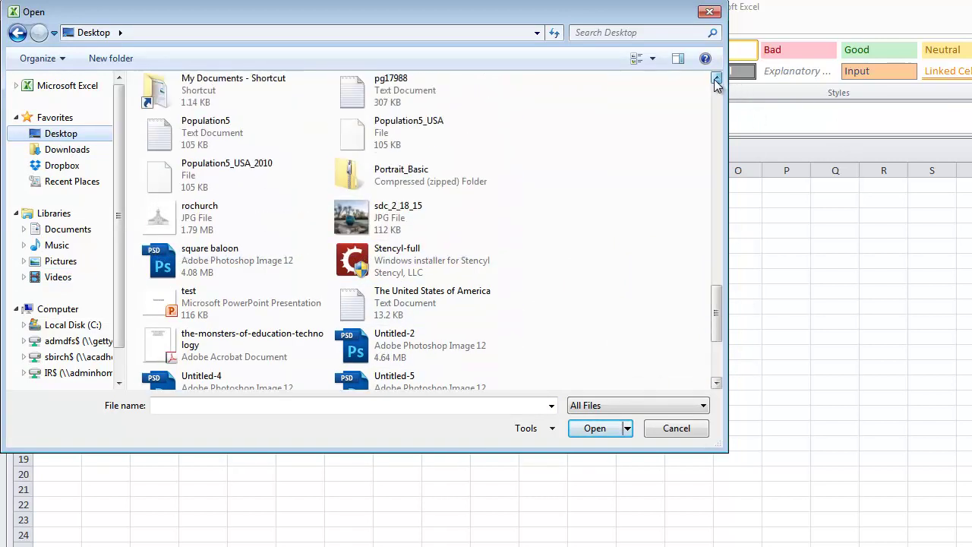
pyautogui.click(717, 78)
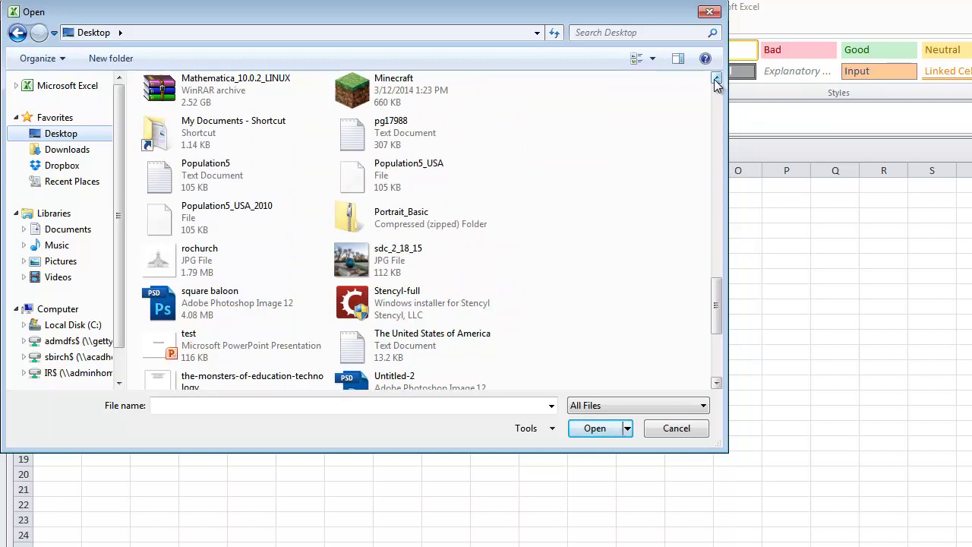
pyautogui.click(717, 78)
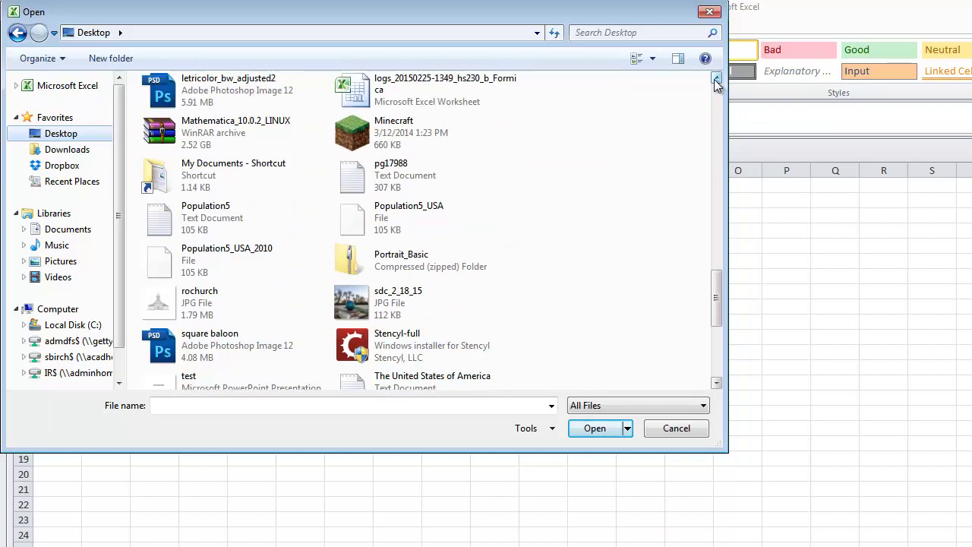
pyautogui.click(716, 384)
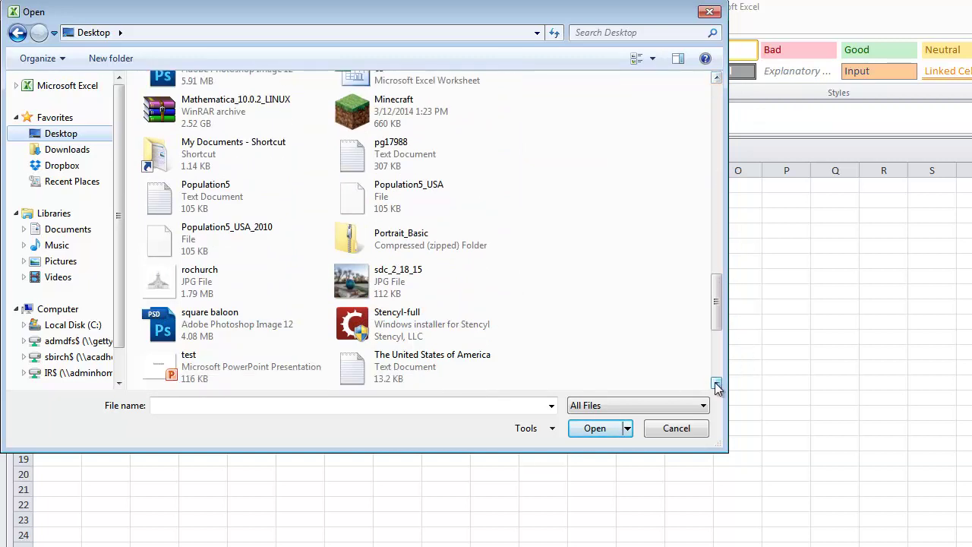
pyautogui.click(717, 383)
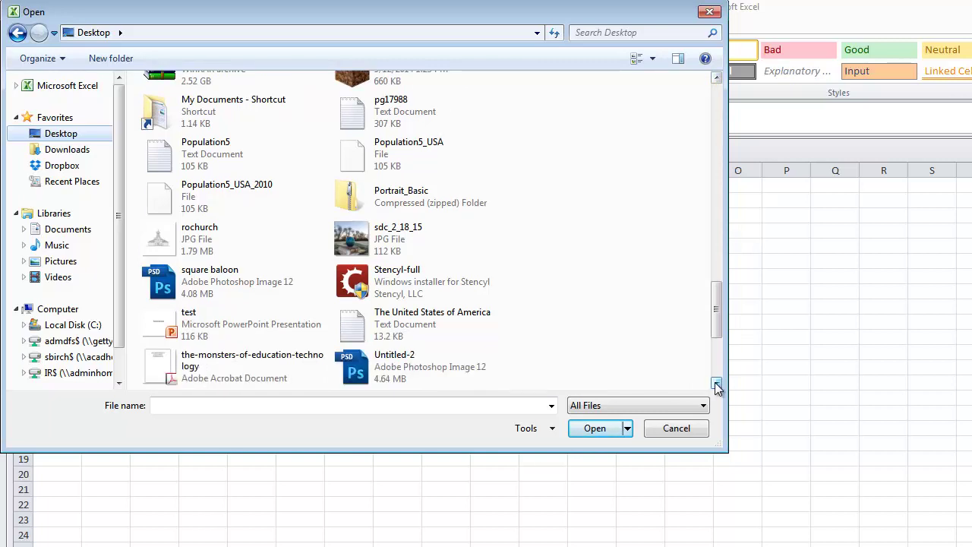
pyautogui.moveTo(716, 384); pyautogui.dragTo(717, 384)
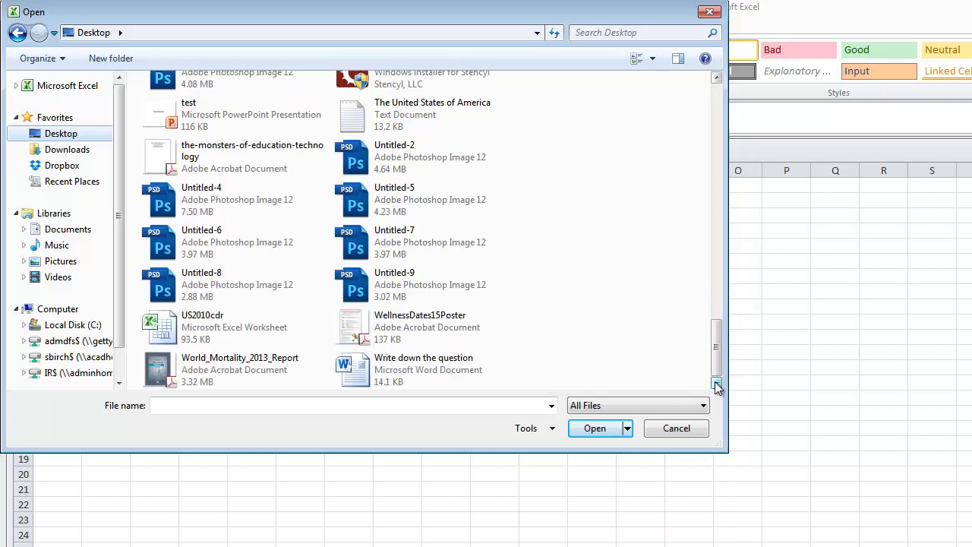
pyautogui.moveTo(722, 328); pyautogui.dragTo(674, 229)
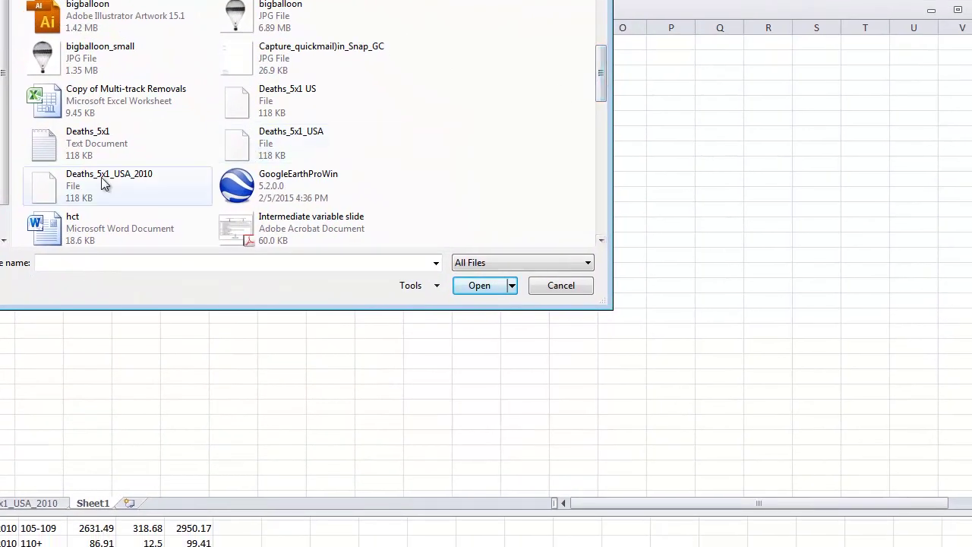
pyautogui.click(287, 145)
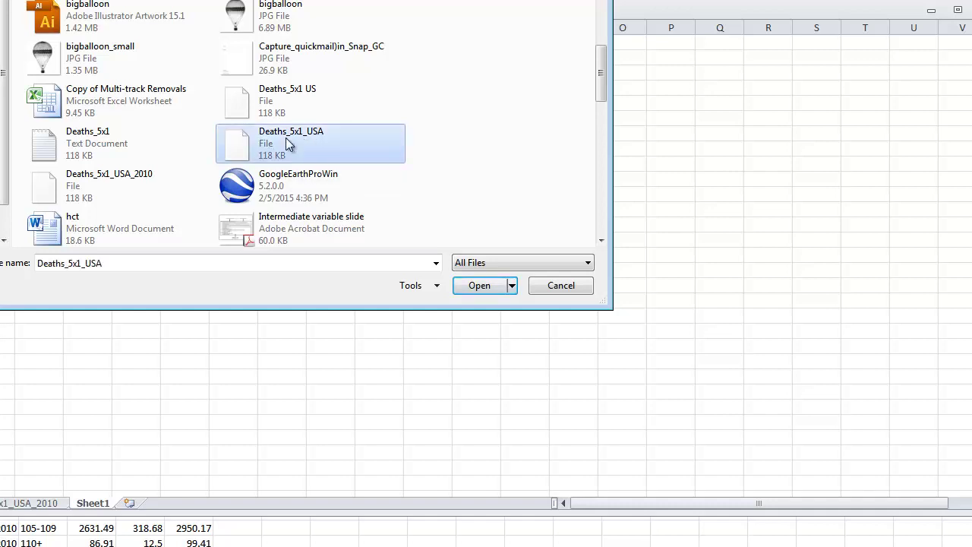
pyautogui.click(487, 287)
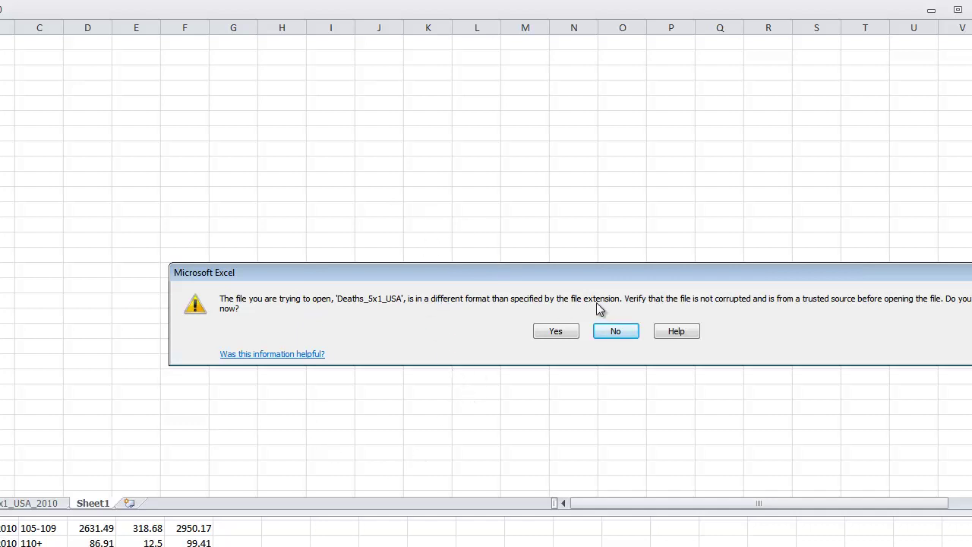
pyautogui.click(559, 333)
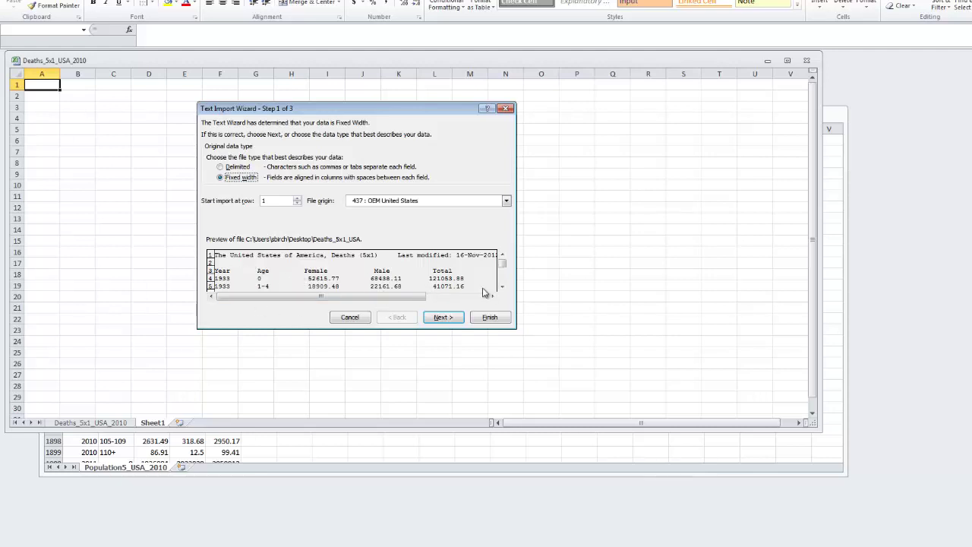
# Step: Import the deaths file as delimited text, split by Tab and Space with consecutive delimiters treated as one, in General column format
pyautogui.click(220, 166)
pyautogui.click(441, 317)
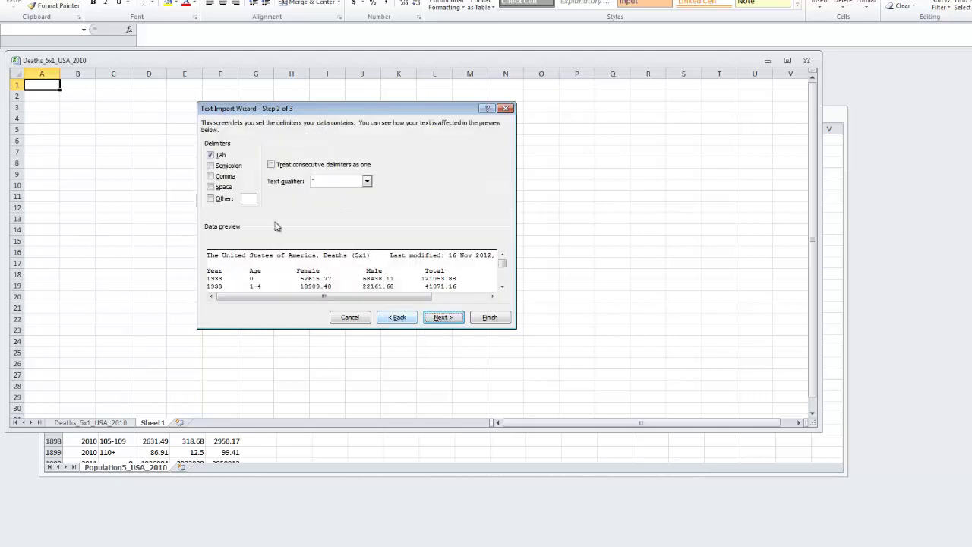
pyautogui.click(211, 187)
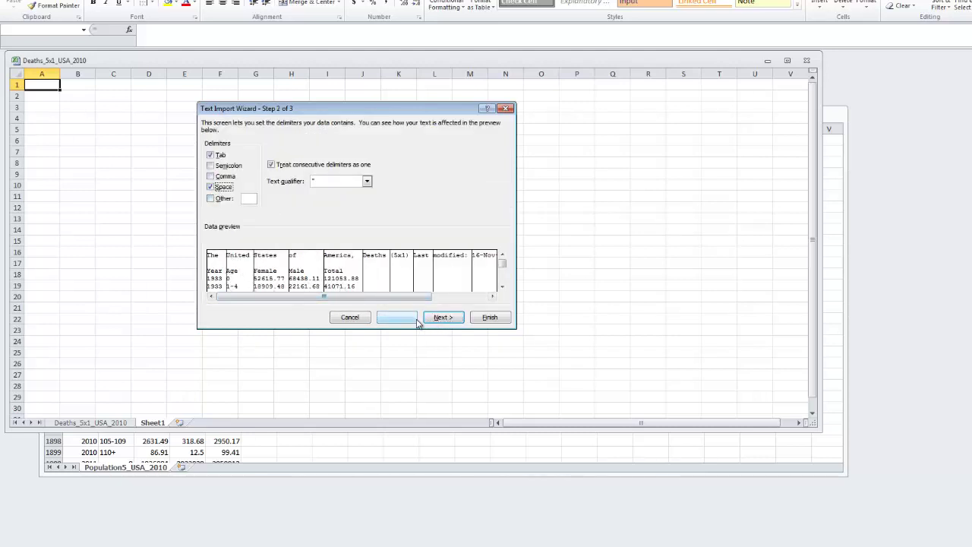
pyautogui.click(447, 319)
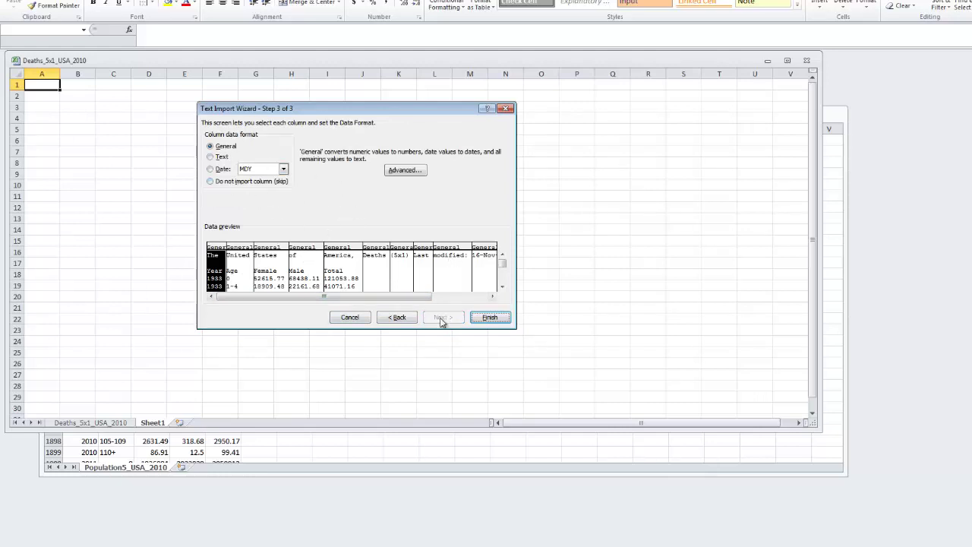
pyautogui.click(496, 319)
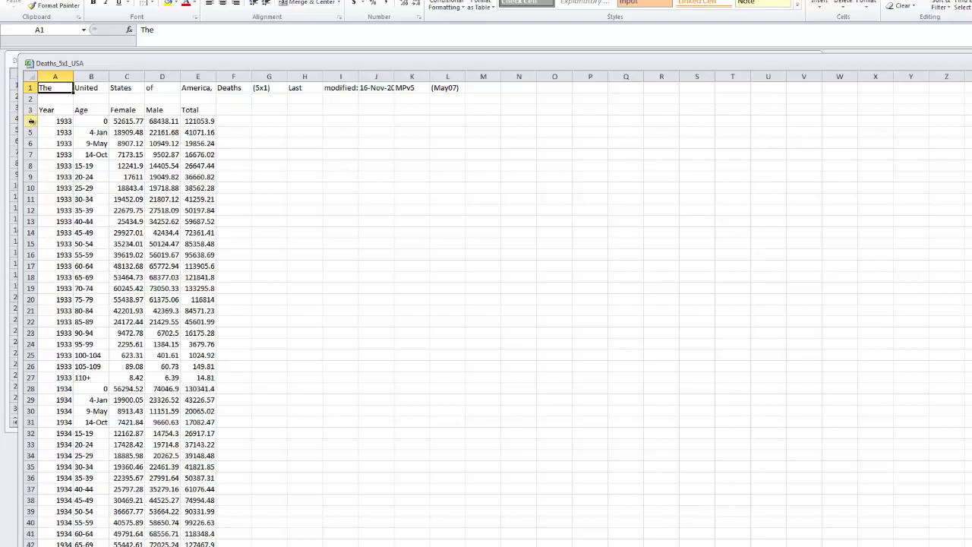
# Step: Delete all data rows for the years 1933 through 2009, keeping the header rows and the 2010 data
pyautogui.moveTo(30, 120); pyautogui.dragTo(53, 339)
pyautogui.moveTo(57, 288); pyautogui.dragTo(34, 348)
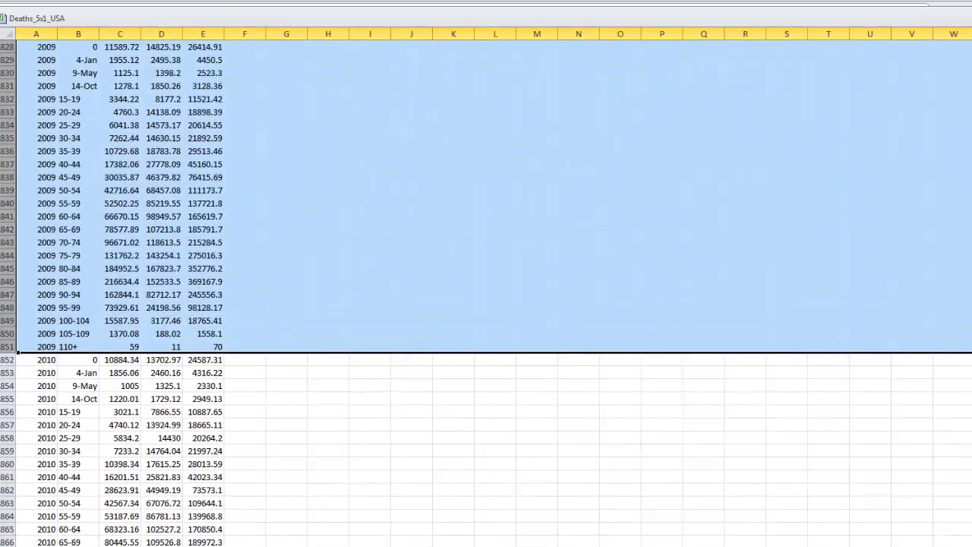
pyautogui.click(843, 1)
pyautogui.click(456, 257)
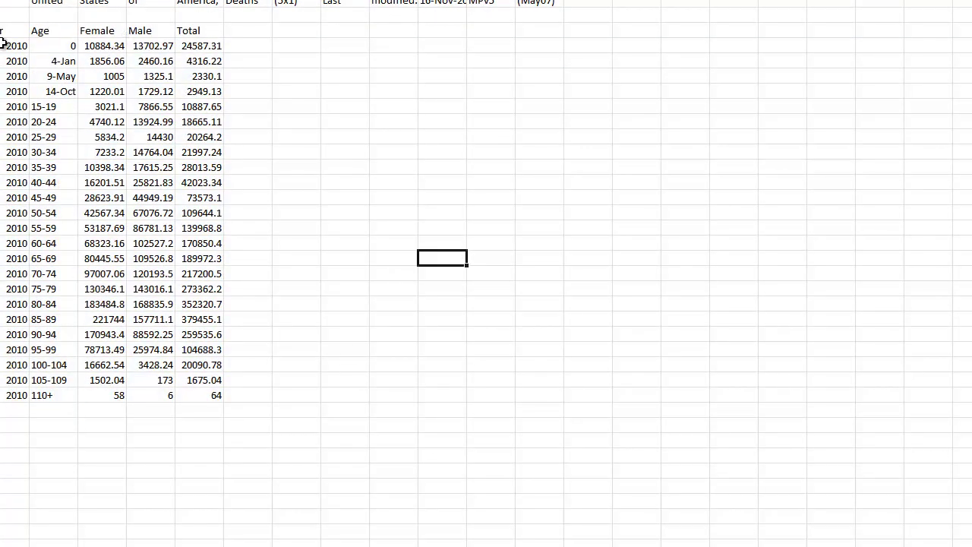
# Step: Replace the three age groups misread as dates with 1 to 4, 5 to 9 and 10 to 14
pyautogui.click(71, 63)
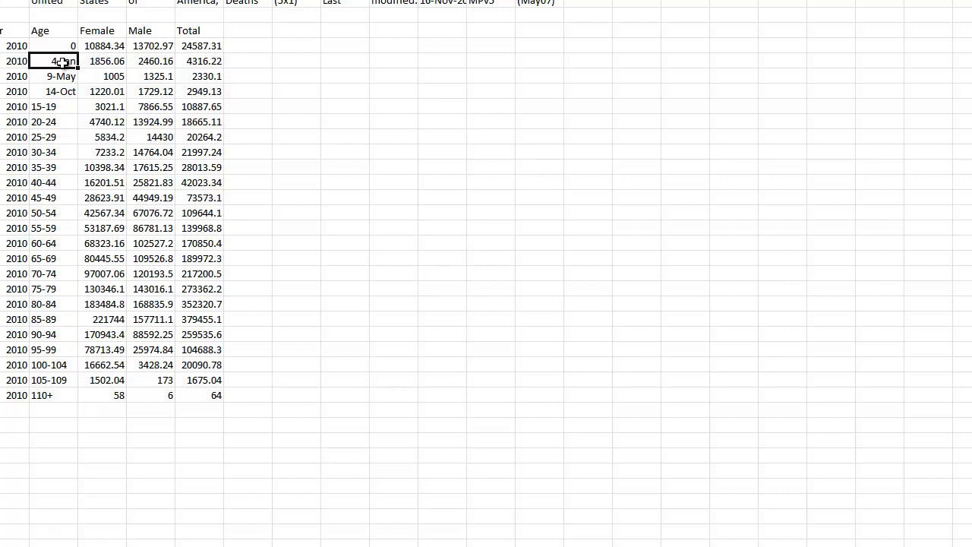
pyautogui.write('1 to 4')
pyautogui.click(66, 76)
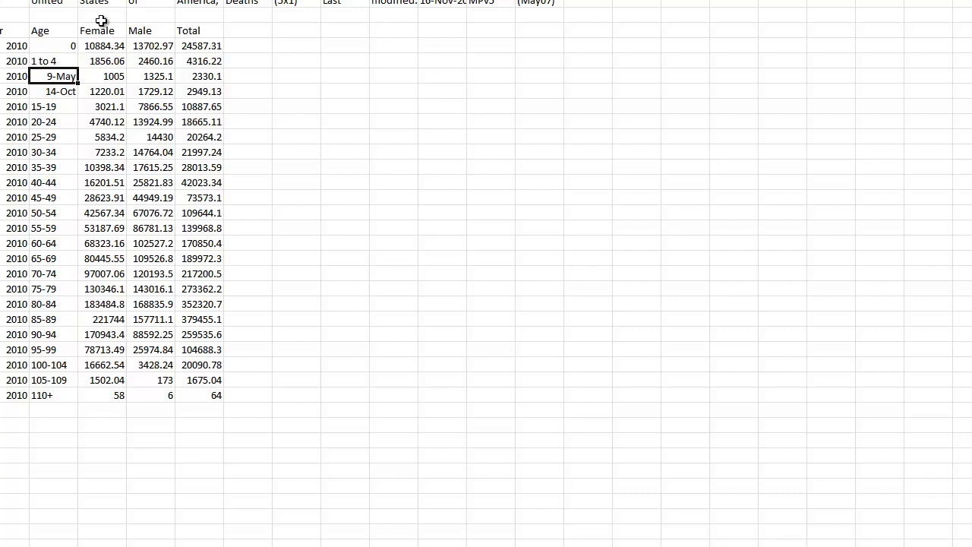
pyautogui.write('5 to 9')
pyautogui.click(49, 92)
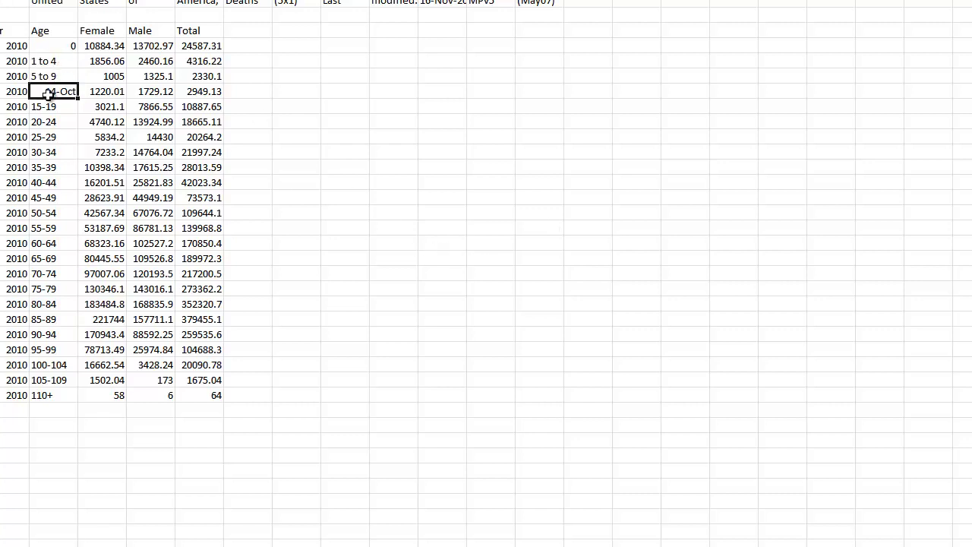
pyautogui.write('10 to 14')
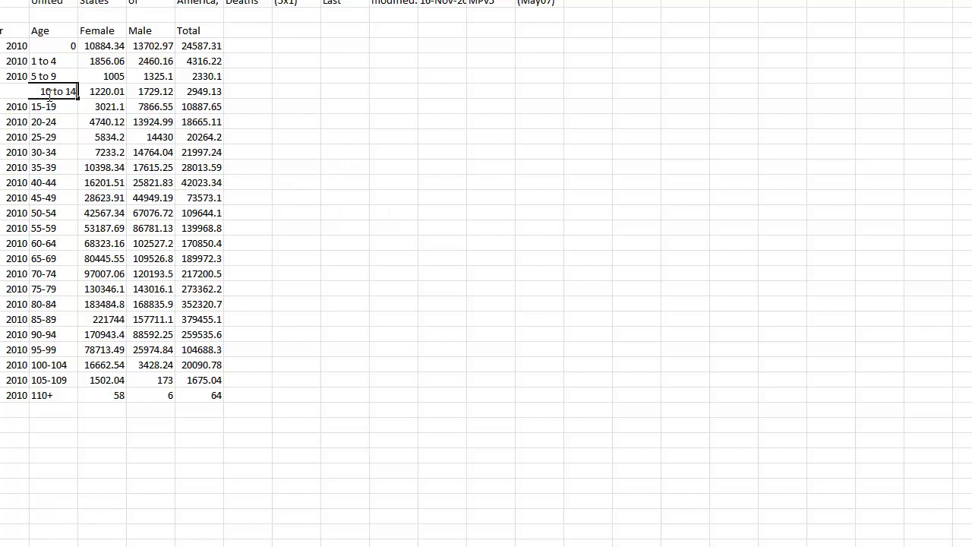
pyautogui.press('Return')
pyautogui.click(419, 135)
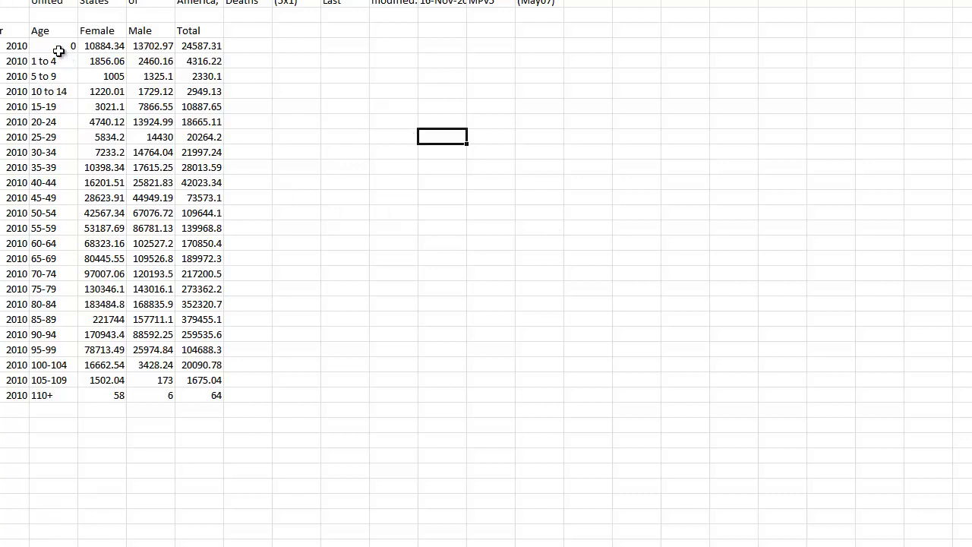
# Step: Right-align all age group entries in the Age column, from 0 to 110+
pyautogui.moveTo(61, 49); pyautogui.dragTo(61, 398)
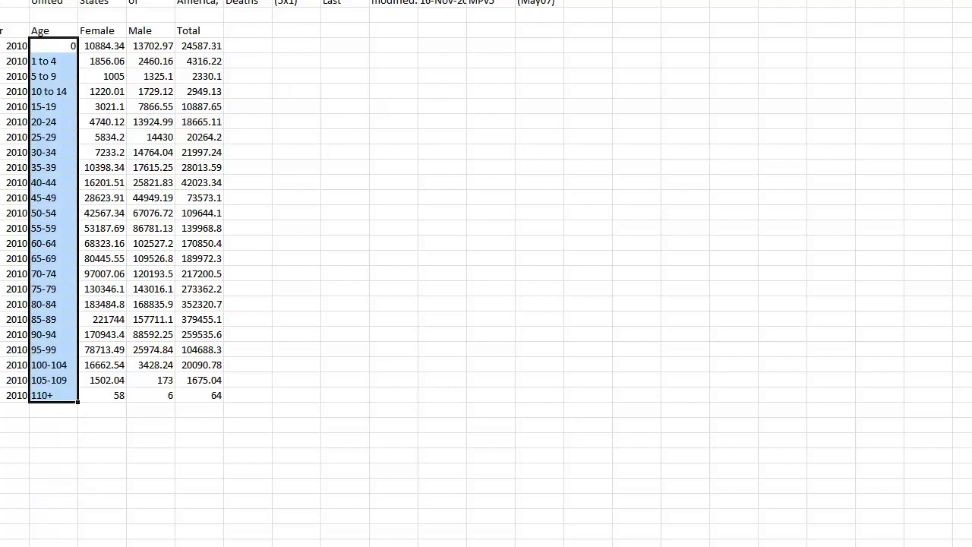
pyautogui.click(247, 0)
pyautogui.click(430, 211)
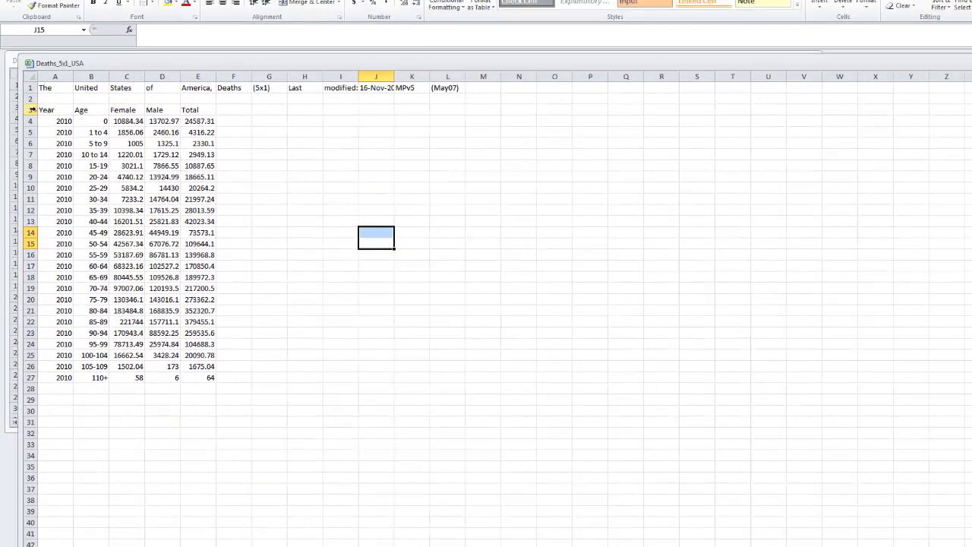
# Step: Center and bold the header row containing Year, Age, Female, Male and Total
pyautogui.click(32, 109)
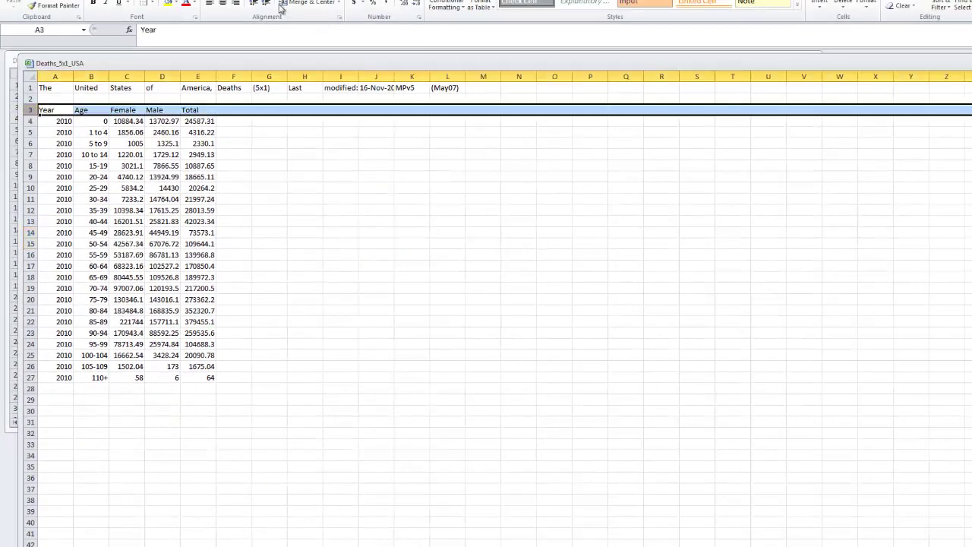
pyautogui.click(220, 4)
pyautogui.click(93, 3)
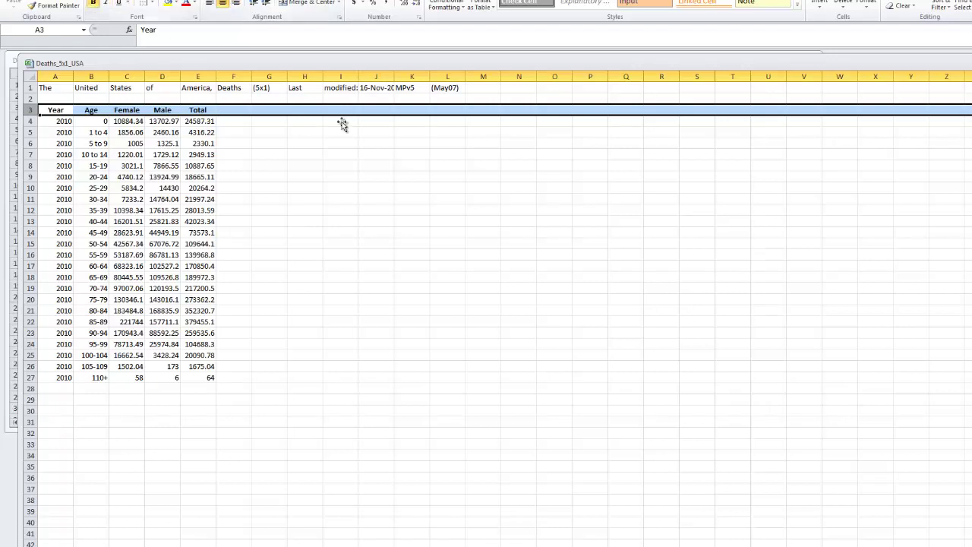
pyautogui.click(444, 154)
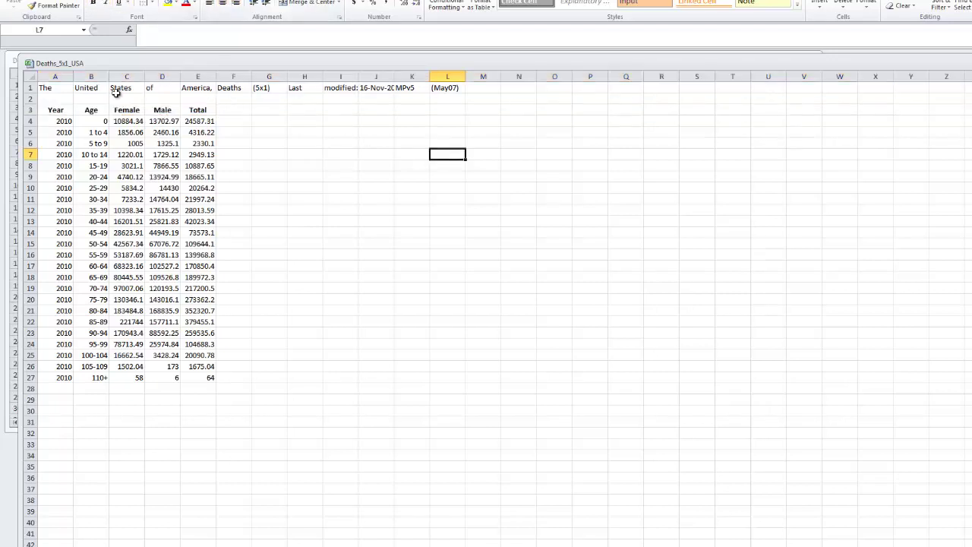
# Step: Delete row 1, which holds the split-up table title text
pyautogui.click(30, 88)
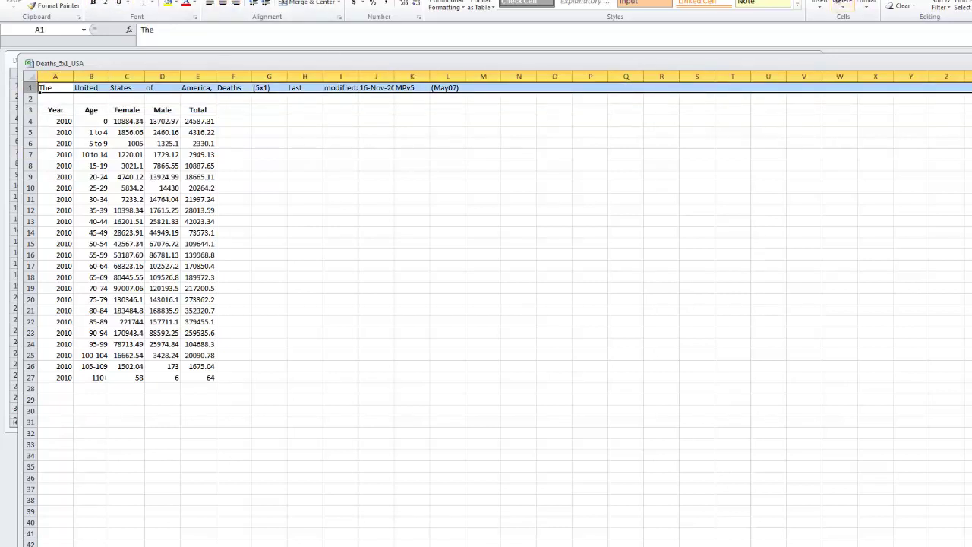
pyautogui.click(842, 4)
pyautogui.click(519, 199)
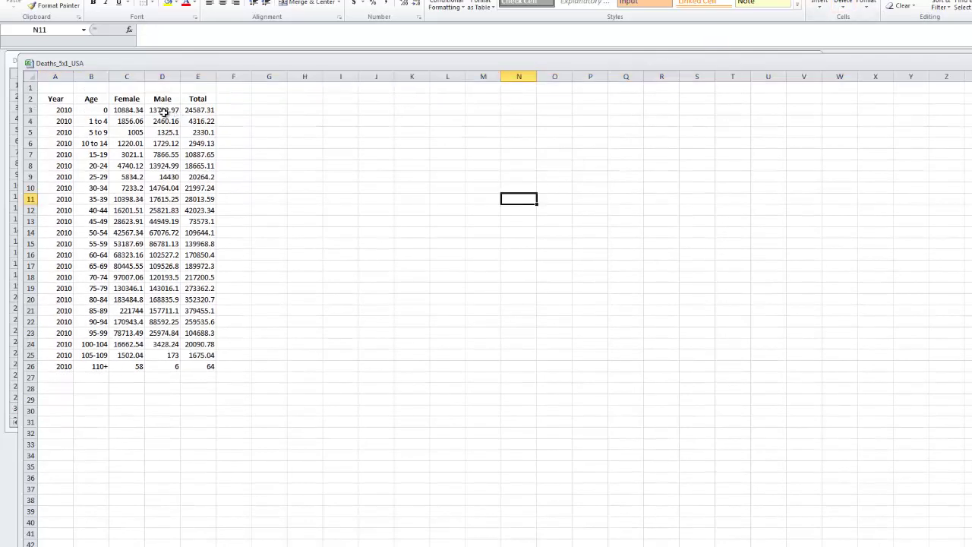
# Step: Format the Female, Male and Total figures in C3:E26 to show no decimal places
pyautogui.moveTo(128, 110); pyautogui.dragTo(197, 371)
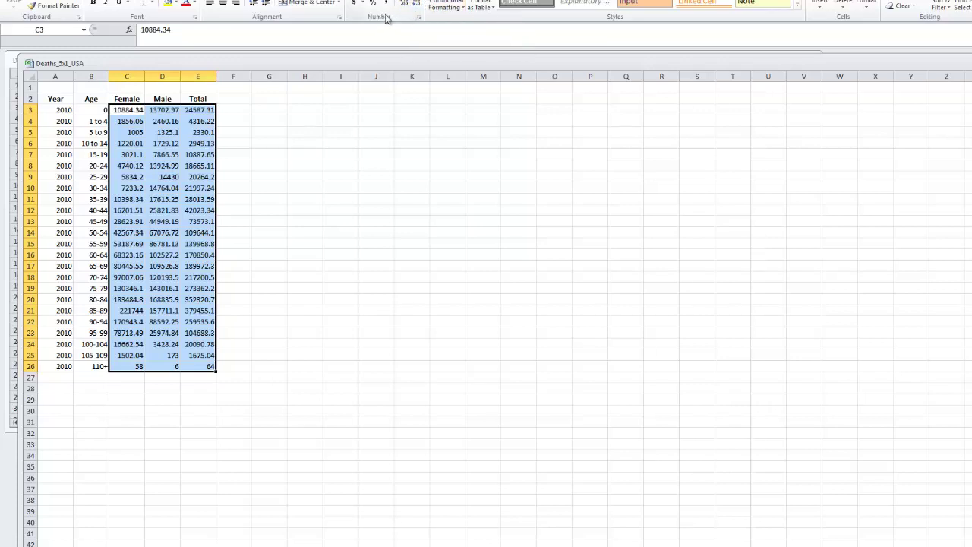
pyautogui.click(418, 5)
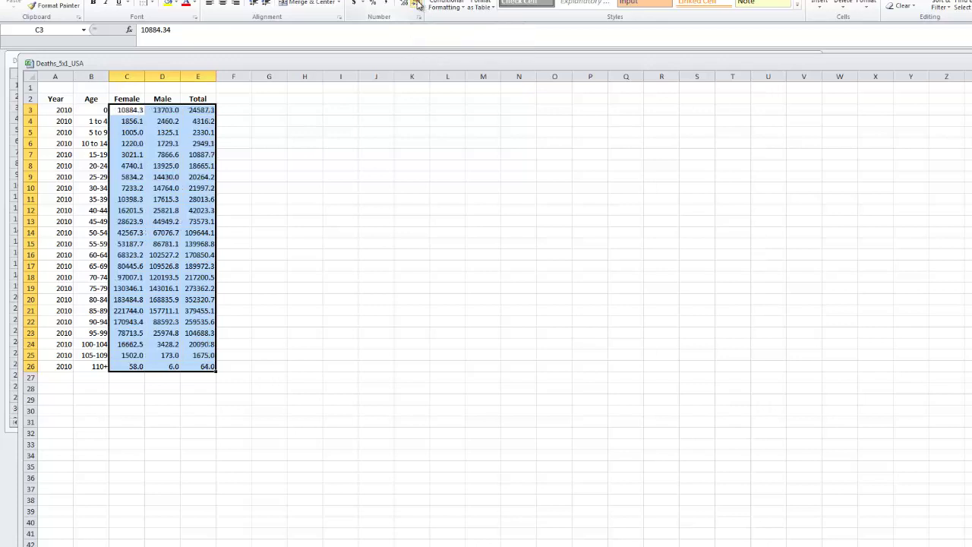
pyautogui.click(418, 6)
pyautogui.click(435, 164)
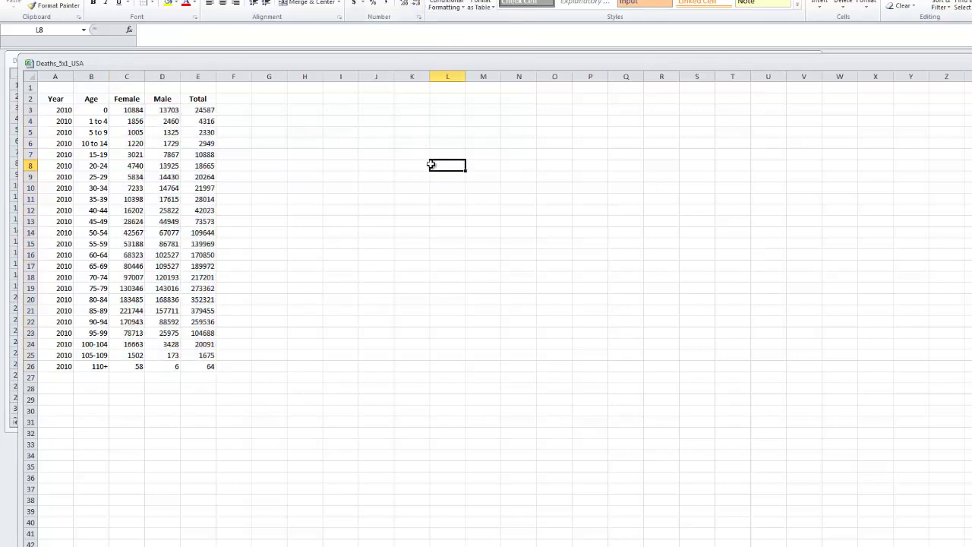
# Step: Enter the heading Deaths in C1 and merge and center it across C1:E1
pyautogui.click(127, 87)
pyautogui.write('Deaths')
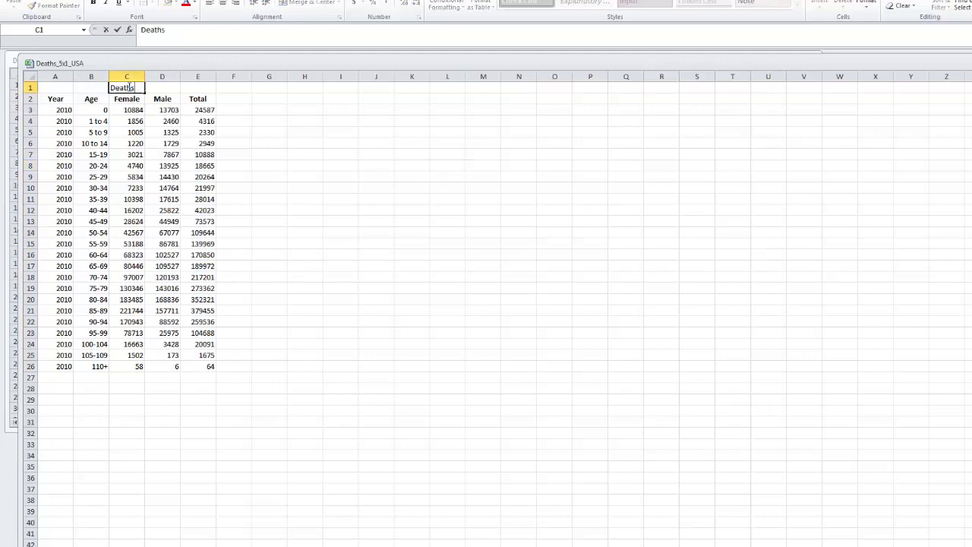
pyautogui.moveTo(448, 164); pyautogui.dragTo(413, 164)
pyautogui.moveTo(127, 88); pyautogui.dragTo(193, 92)
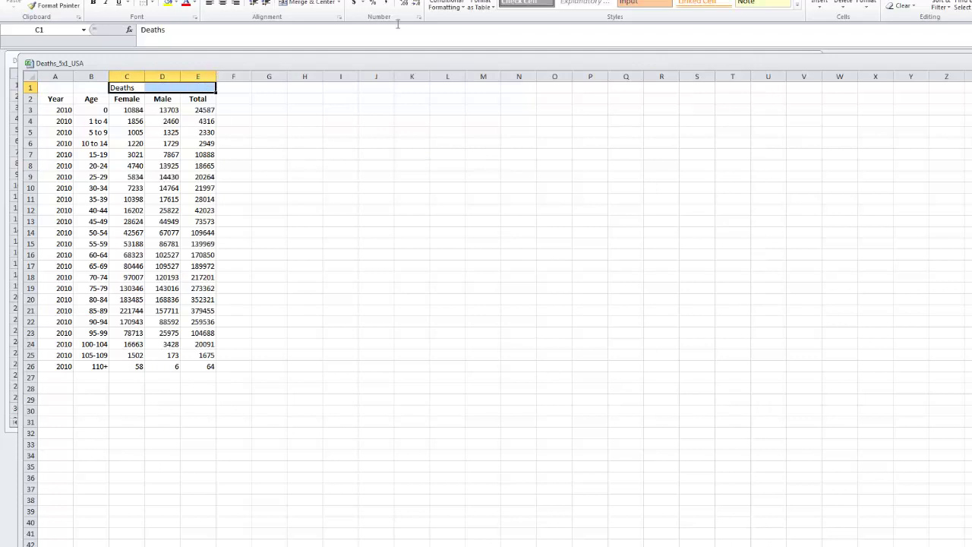
pyautogui.click(306, 6)
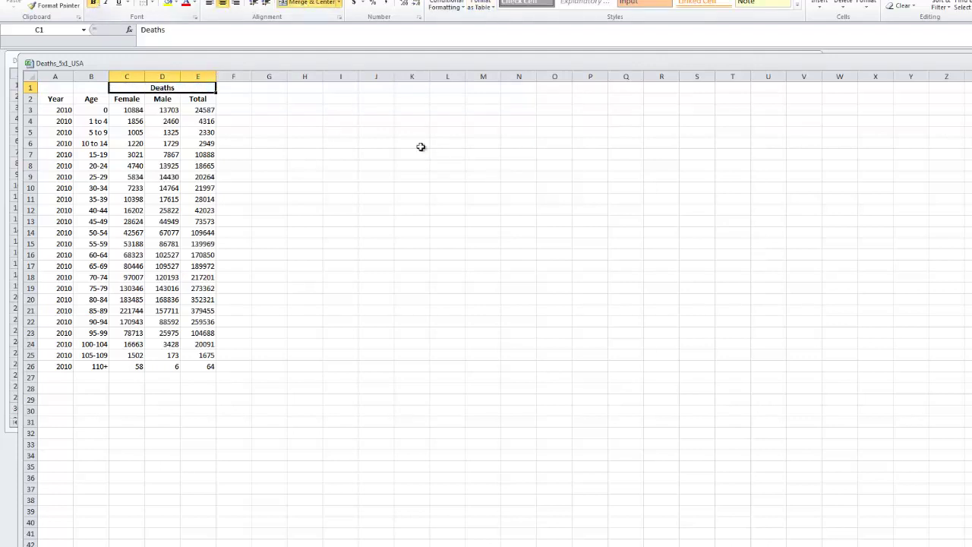
pyautogui.moveTo(458, 174); pyautogui.dragTo(449, 165)
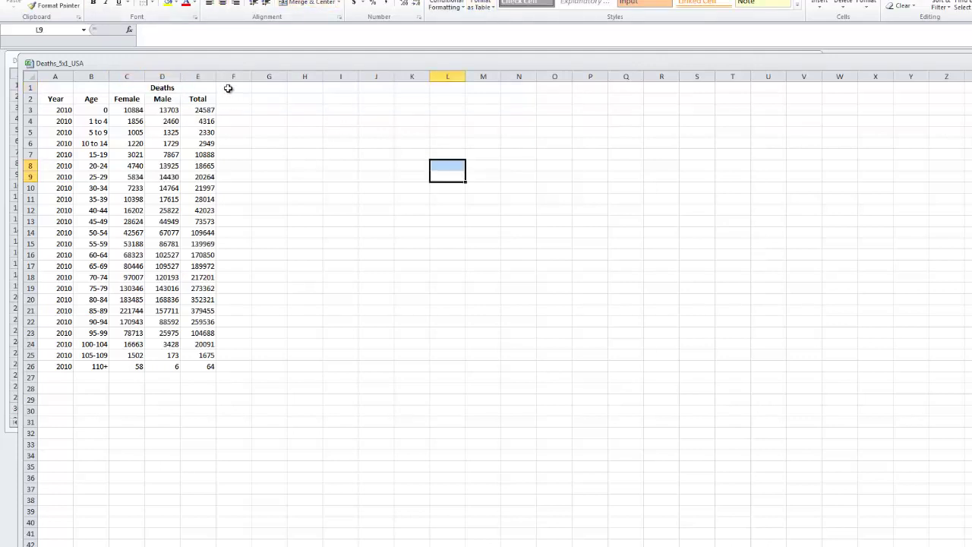
# Step: Enter the heading Population in F1 and copy the Female, Male and Total headers into F2:H2
pyautogui.click(228, 89)
pyautogui.write('Populati')
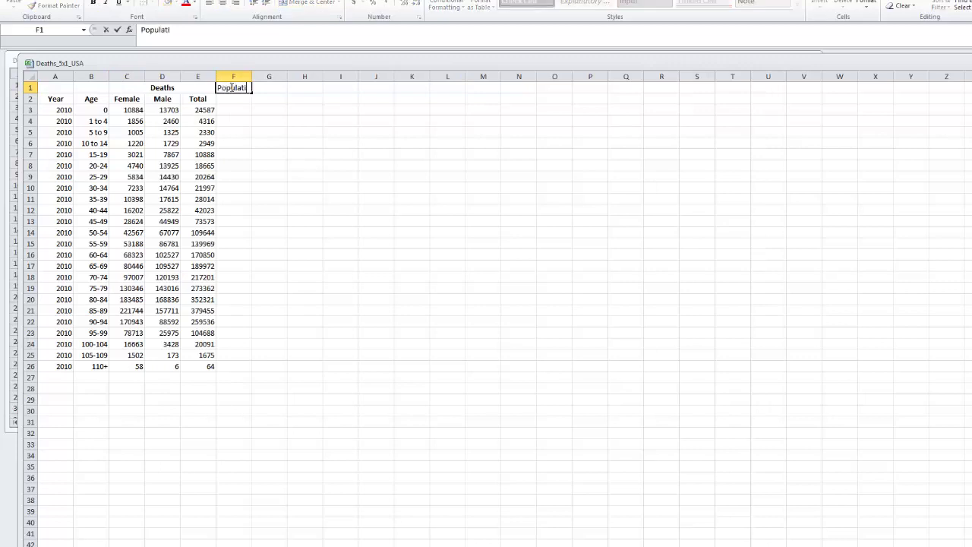
pyautogui.write('on')
pyautogui.click(486, 188)
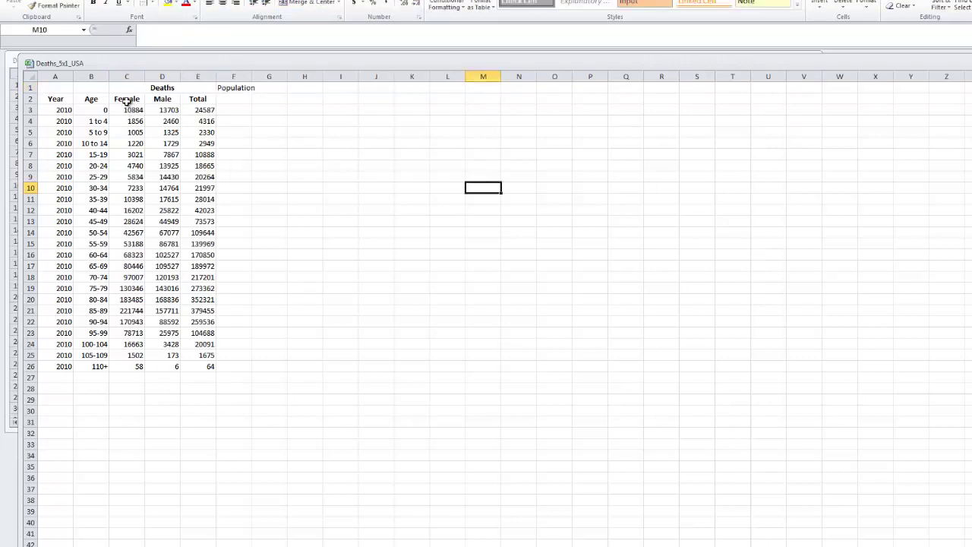
pyautogui.moveTo(126, 99); pyautogui.dragTo(298, 100)
pyautogui.hotkey('ctrl', 'c')
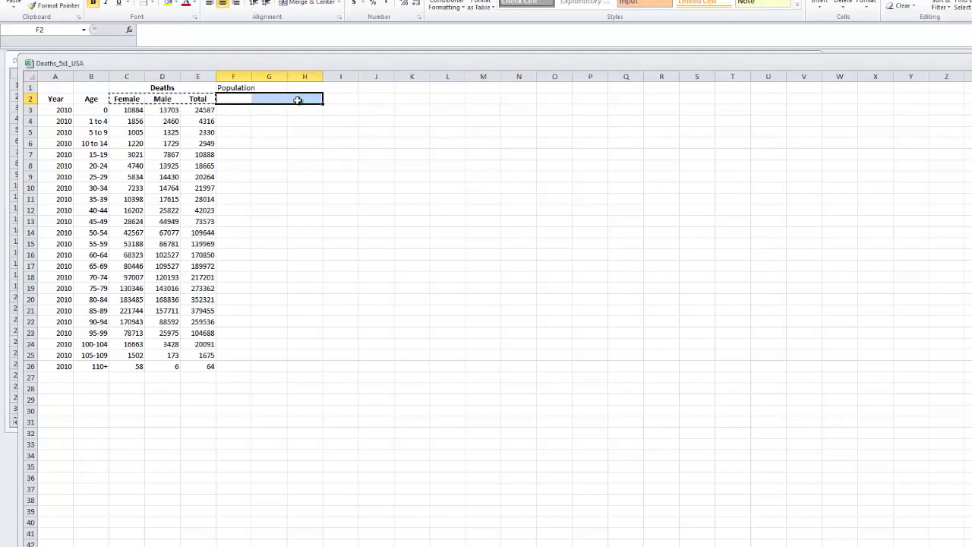
pyautogui.hotkey('ctrl', 'v')
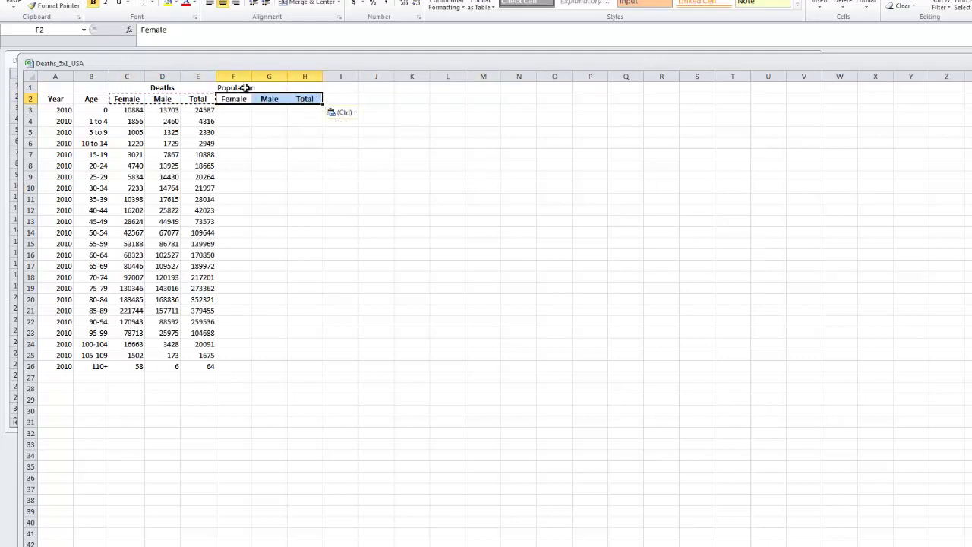
# Step: Merge and center the Population heading across F1:H1
pyautogui.moveTo(234, 89); pyautogui.dragTo(307, 89)
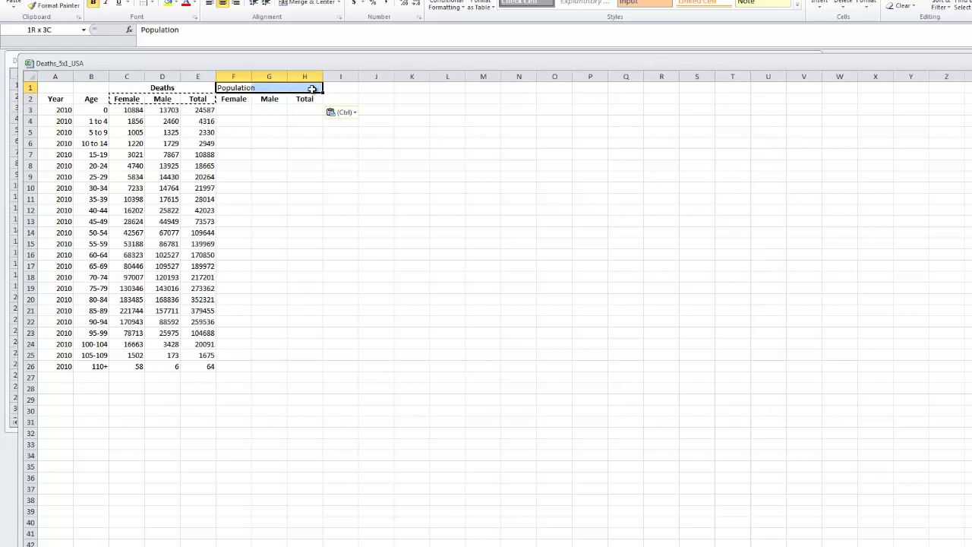
pyautogui.click(303, 4)
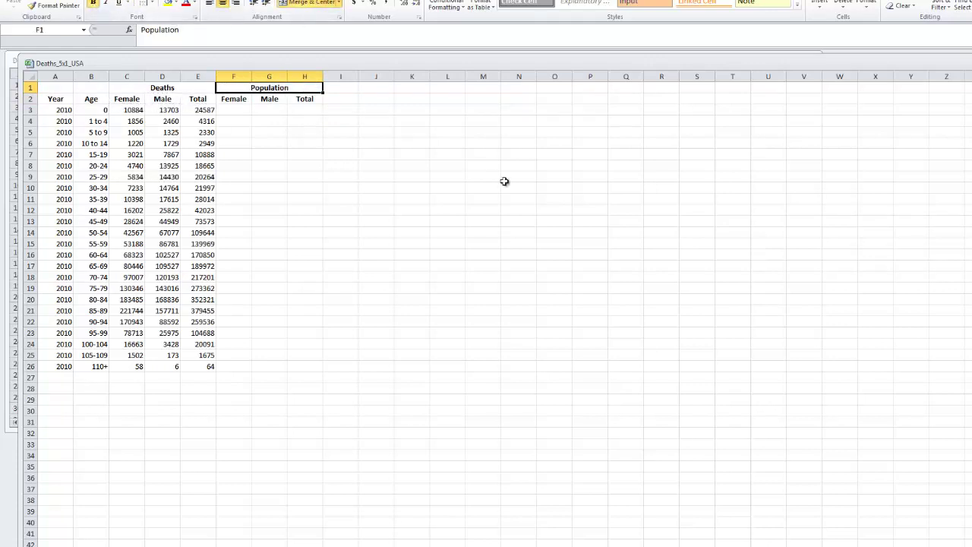
pyautogui.moveTo(448, 176); pyautogui.dragTo(447, 166)
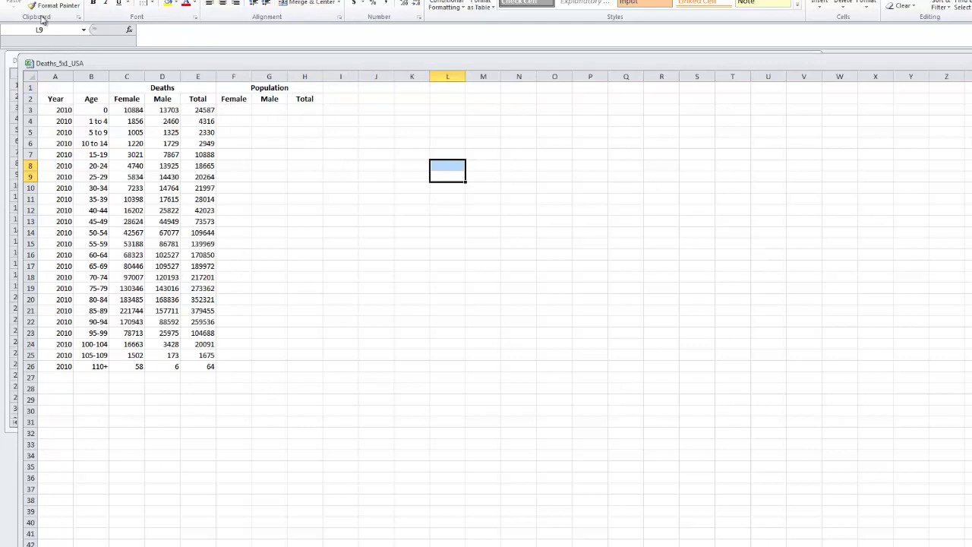
# Step: Open the Population5_USA file from the Desktop and accept opening it despite its differing format
pyautogui.hotkey('alt', 'f')
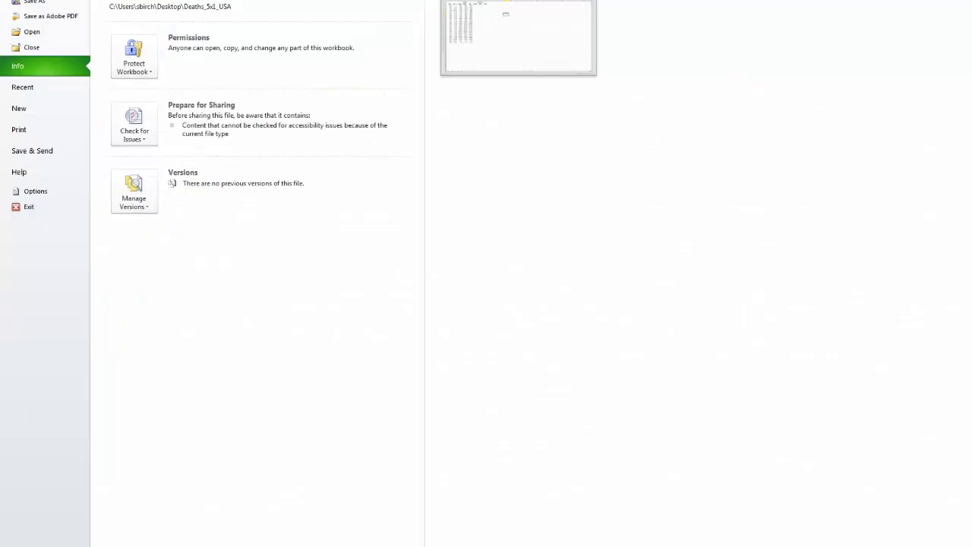
pyautogui.click(31, 32)
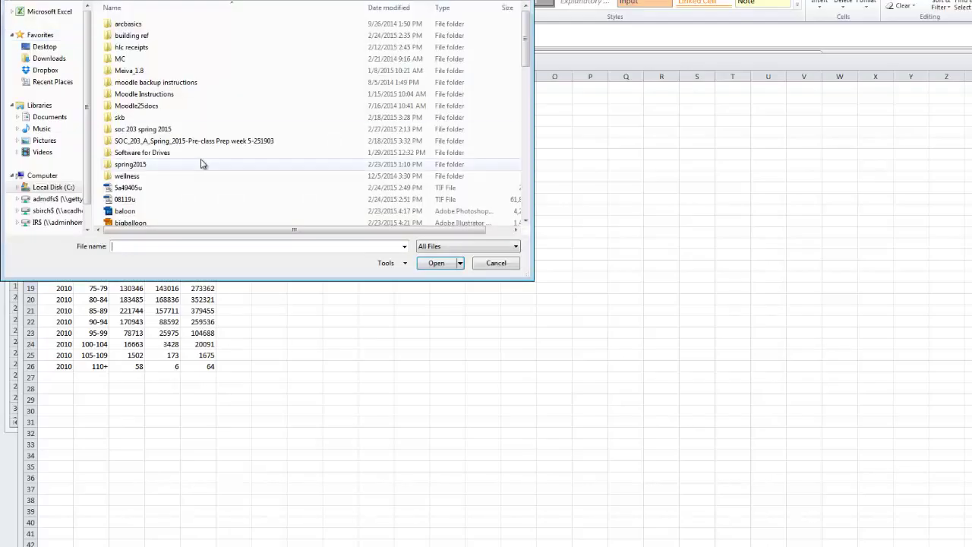
pyautogui.click(43, 47)
pyautogui.moveTo(528, 30); pyautogui.dragTo(413, 206)
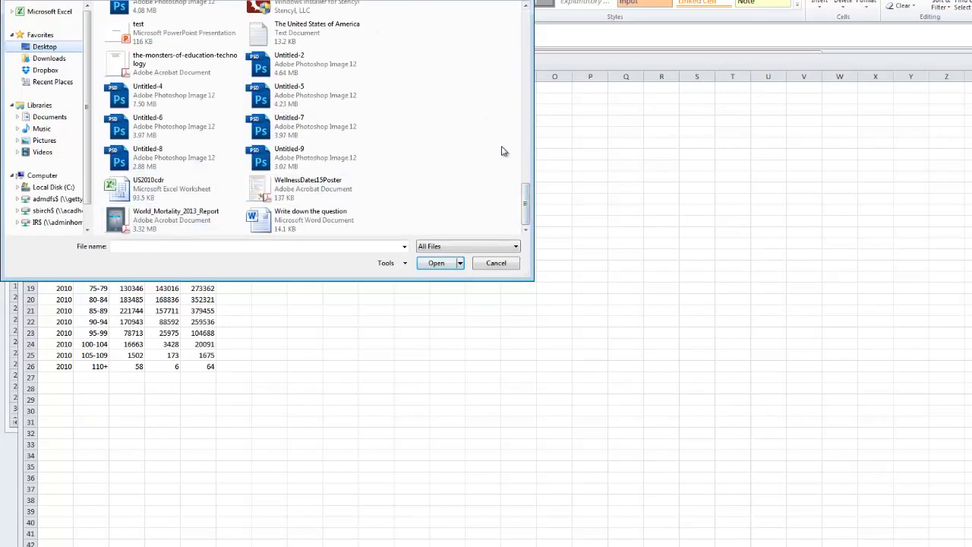
pyautogui.moveTo(527, 205); pyautogui.dragTo(525, 174)
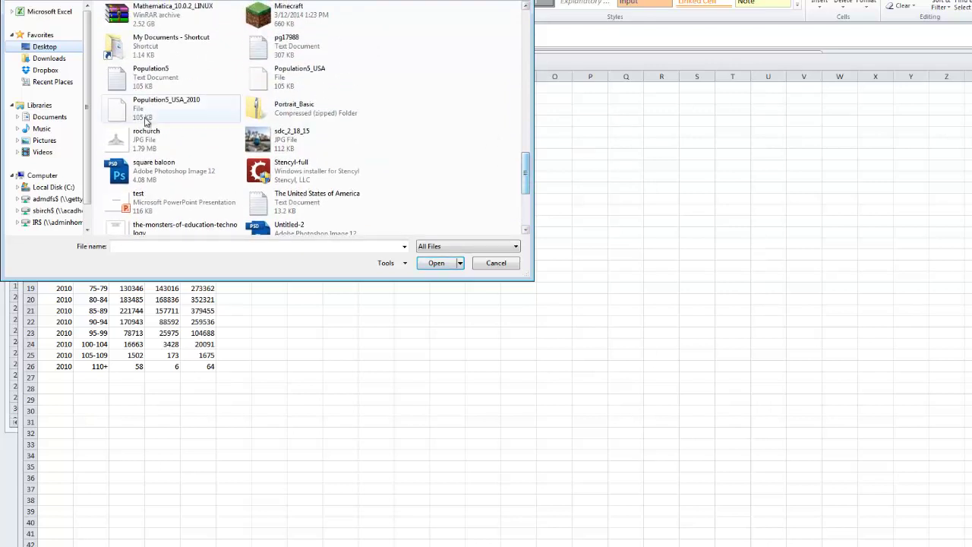
pyautogui.click(277, 73)
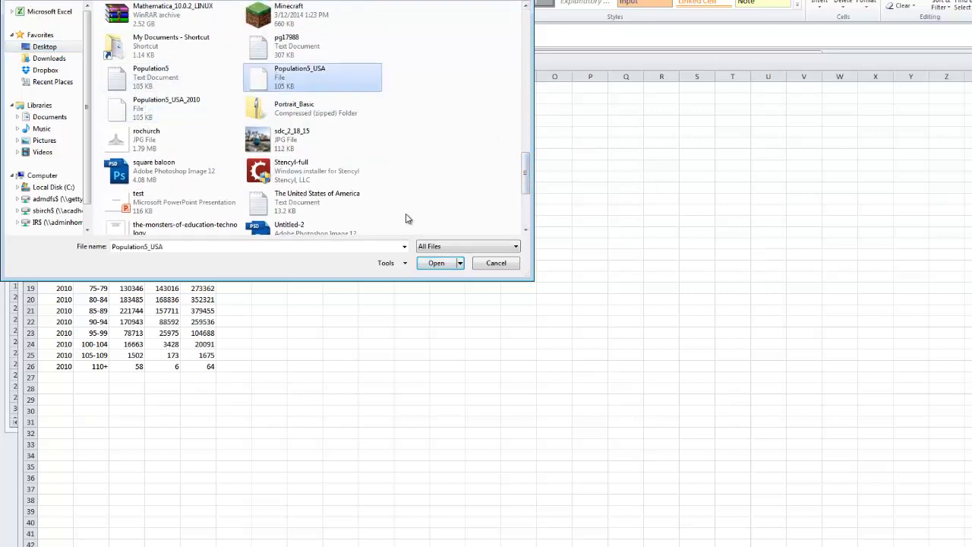
pyautogui.click(438, 262)
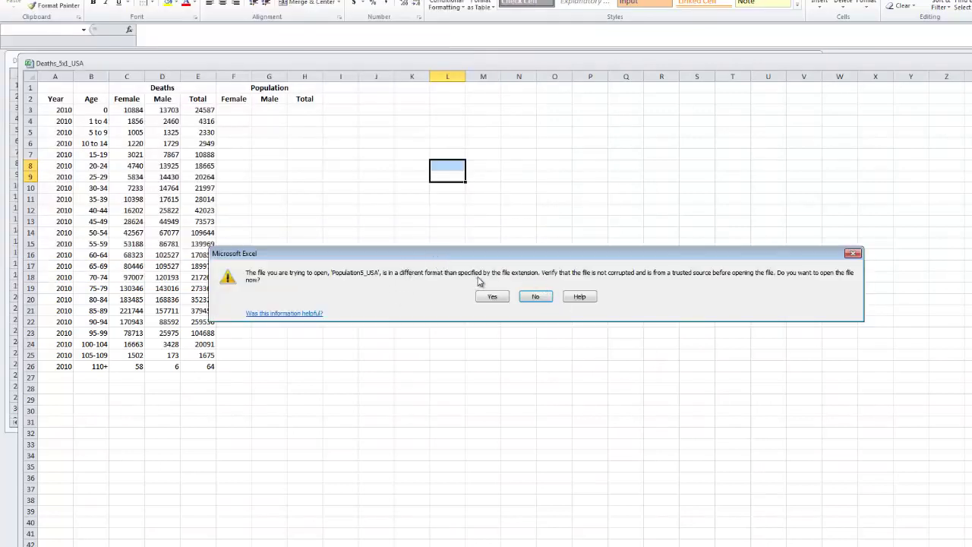
pyautogui.click(494, 297)
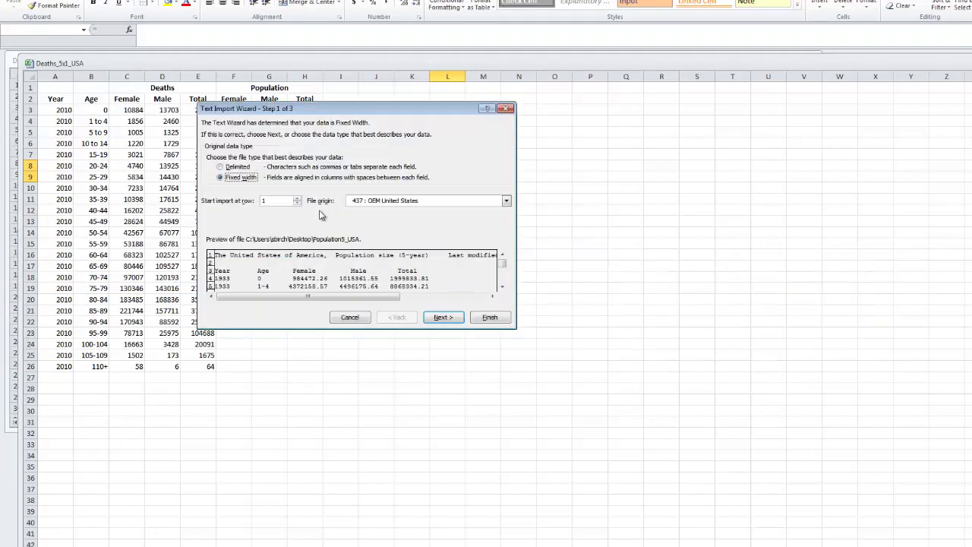
# Step: Import the population text as delimited data, adding Space as a delimiter and keeping the General column format
pyautogui.click(222, 168)
pyautogui.click(443, 316)
pyautogui.click(211, 187)
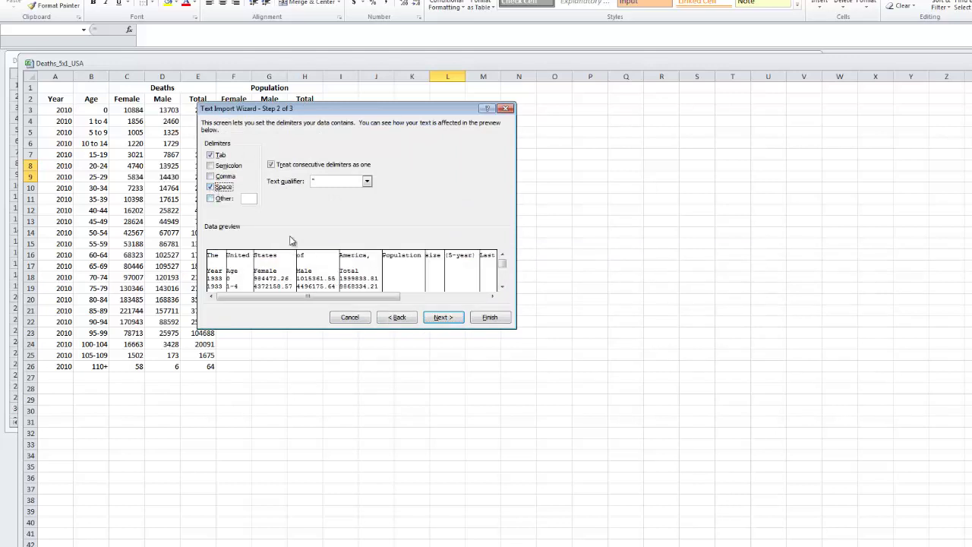
pyautogui.click(443, 318)
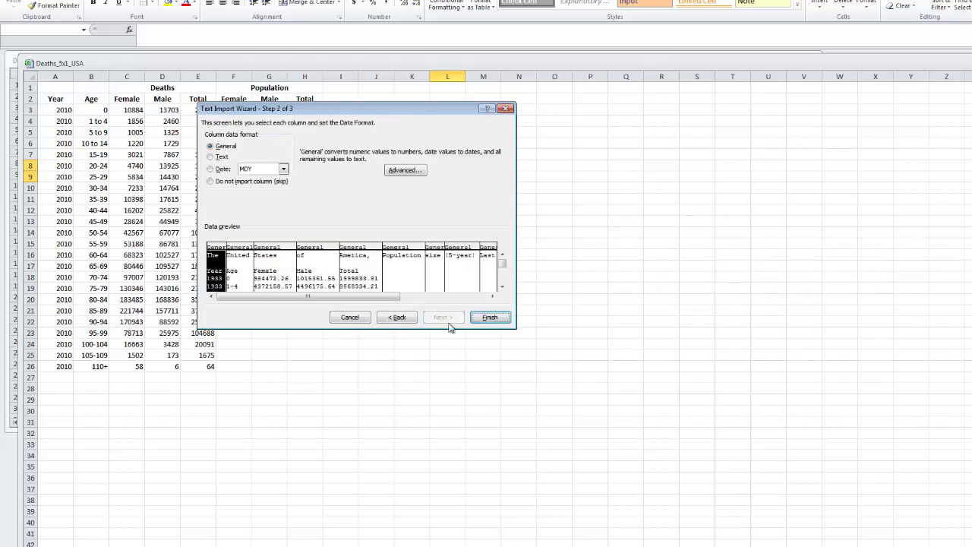
pyautogui.click(491, 318)
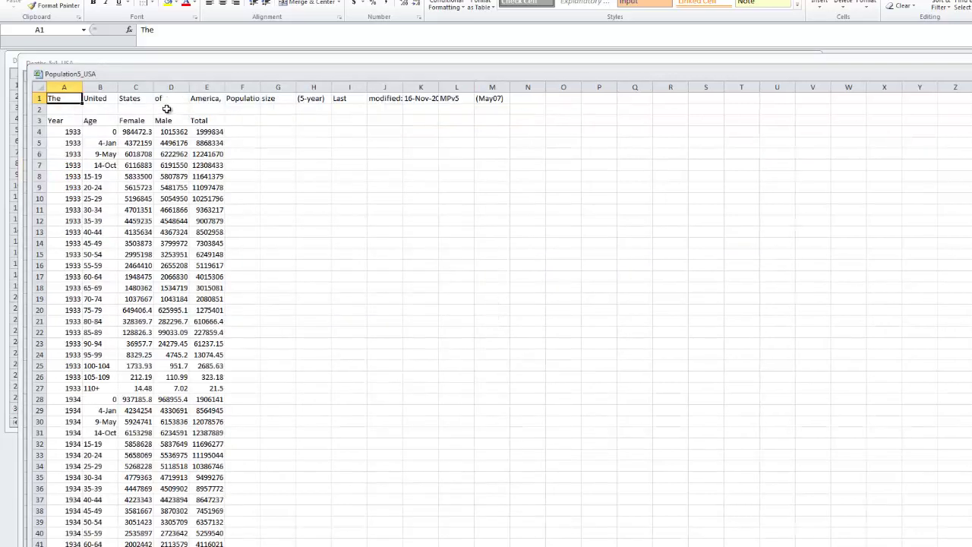
# Step: Copy the 2010 Female, Male and Total population figures for all age groups, from 0 to 110+
pyautogui.scroll(-19, 60, 268)
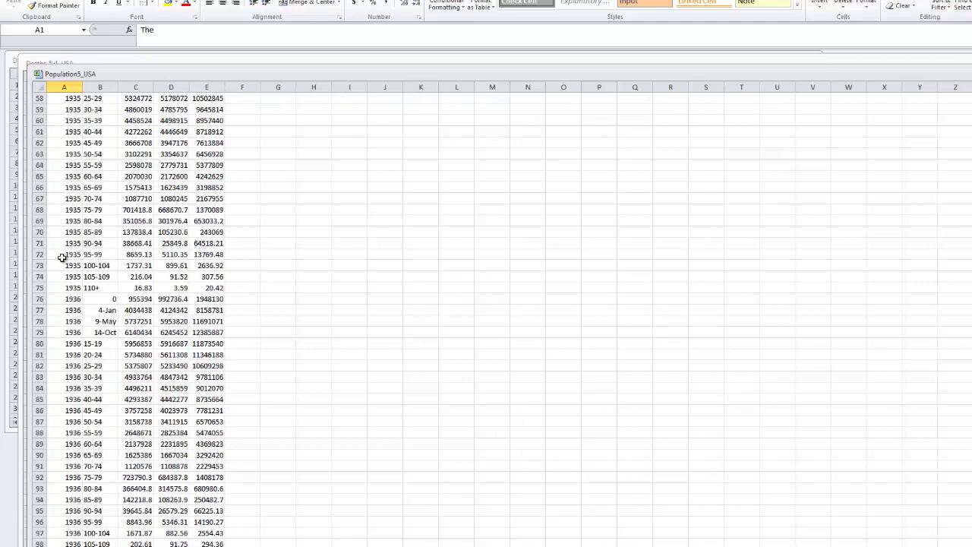
pyautogui.scroll(-20, 62, 259)
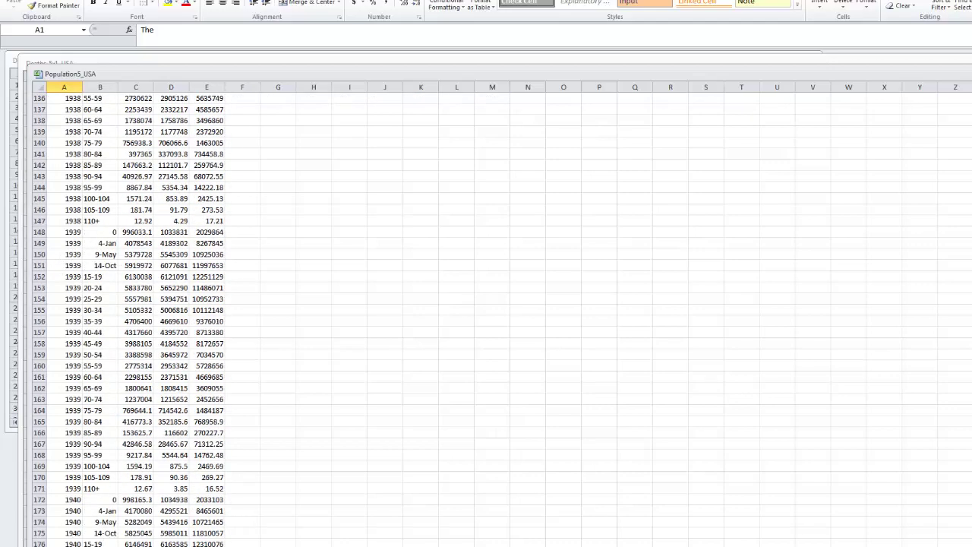
pyautogui.scroll(-20, 129, 319)
pyautogui.scroll(-1, 353, 382)
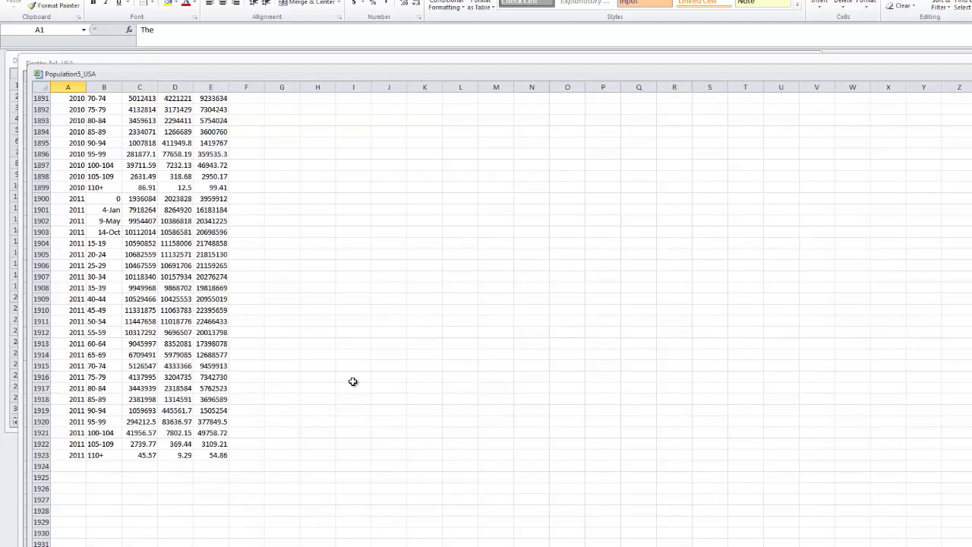
pyautogui.scroll(9, 353, 382)
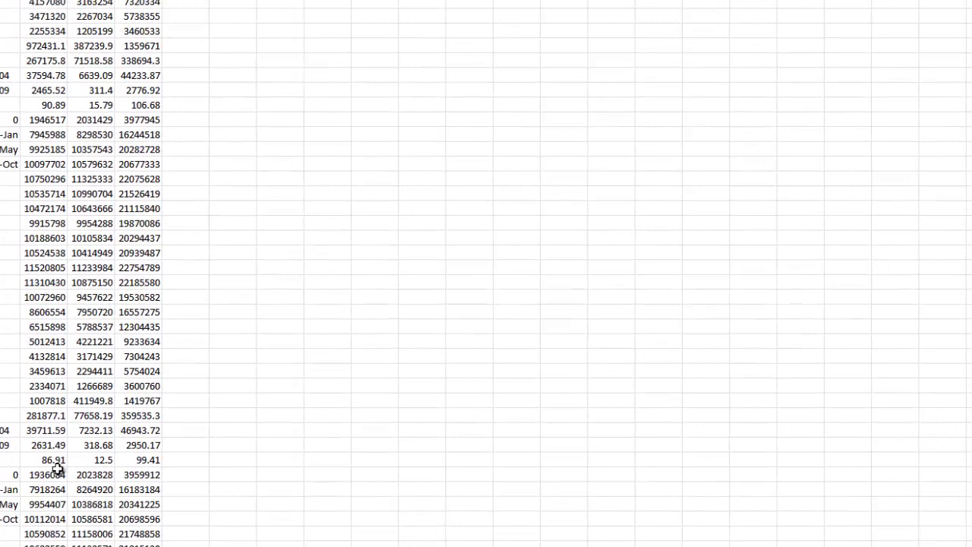
pyautogui.moveTo(58, 465); pyautogui.dragTo(138, 107)
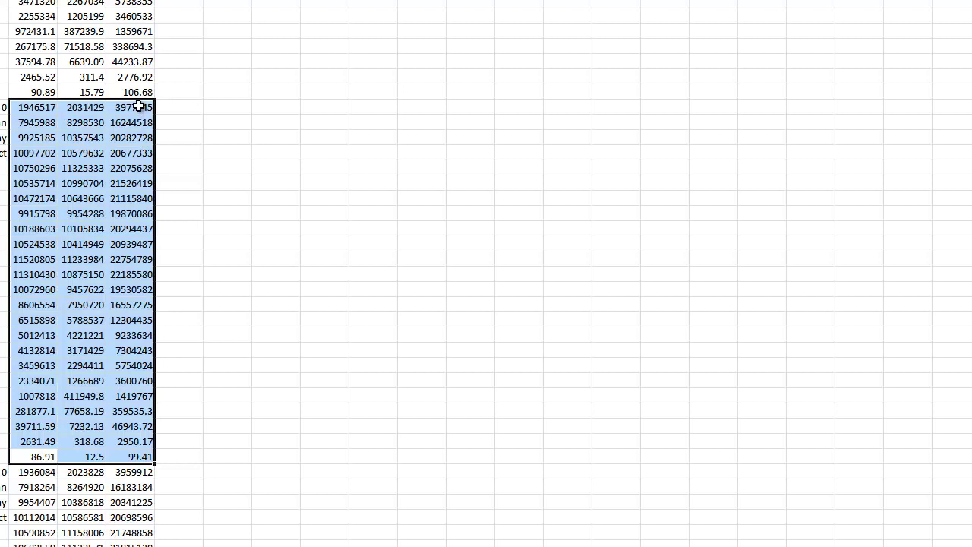
pyautogui.hotkey('ctrl', 'c')
# Step: Paste the copied population figures into F3:H26 of the Deaths_5x1_USA workbook
pyautogui.hotkey('ctrl', 'pagedown')
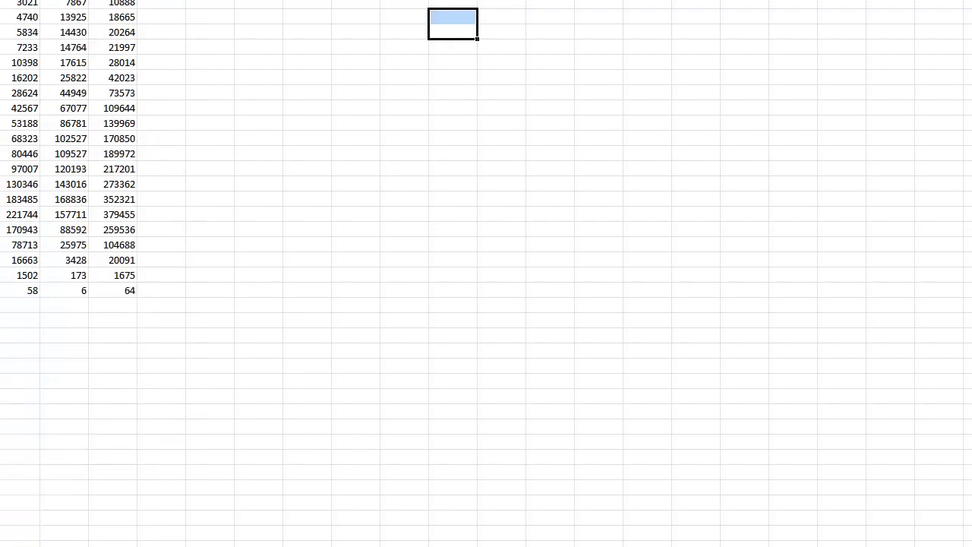
pyautogui.moveTo(282, 56); pyautogui.dragTo(269, 284)
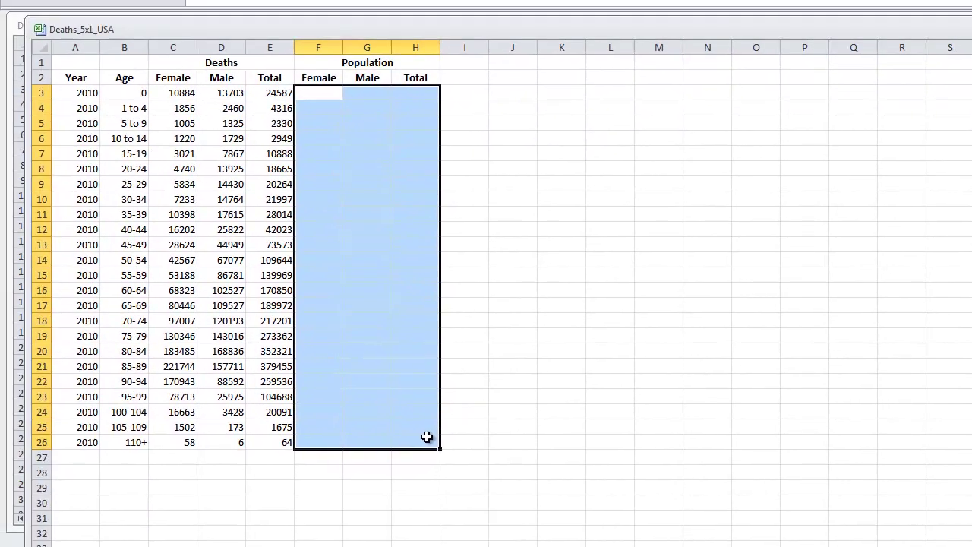
pyautogui.hotkey('ctrl', 'v')
pyautogui.click(752, 377)
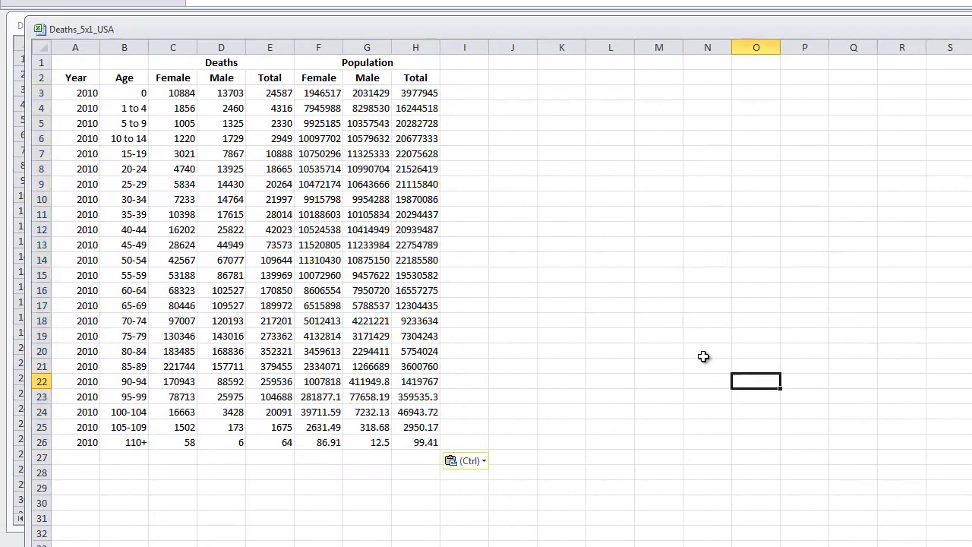
# Step: Widen columns F, G and H so the population figures fit with their decimals
pyautogui.moveTo(391, 47); pyautogui.dragTo(409, 47)
pyautogui.moveTo(343, 47); pyautogui.dragTo(373, 46)
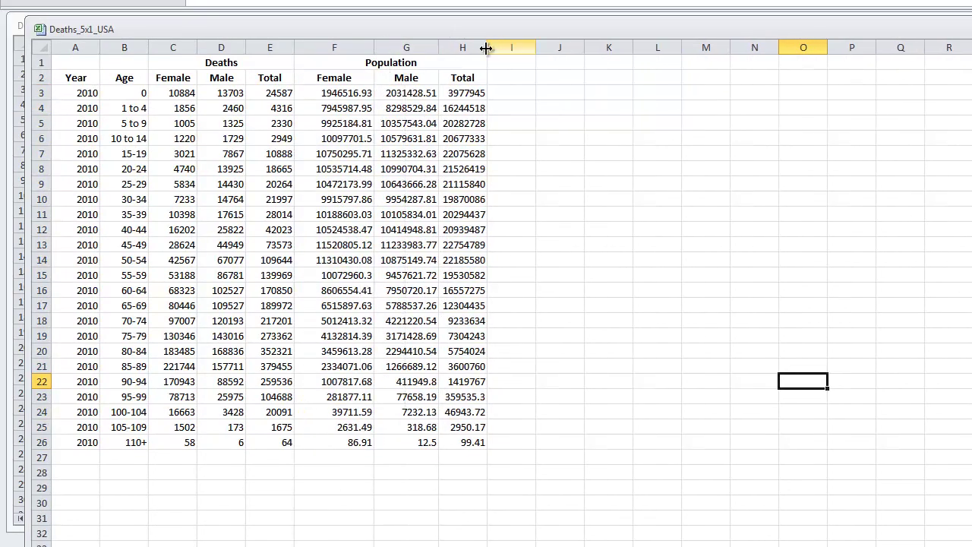
pyautogui.moveTo(489, 47); pyautogui.dragTo(509, 47)
# Step: Format the population figures in F3:H26 to show no decimal places and widen column E slightly
pyautogui.moveTo(354, 95); pyautogui.dragTo(472, 441)
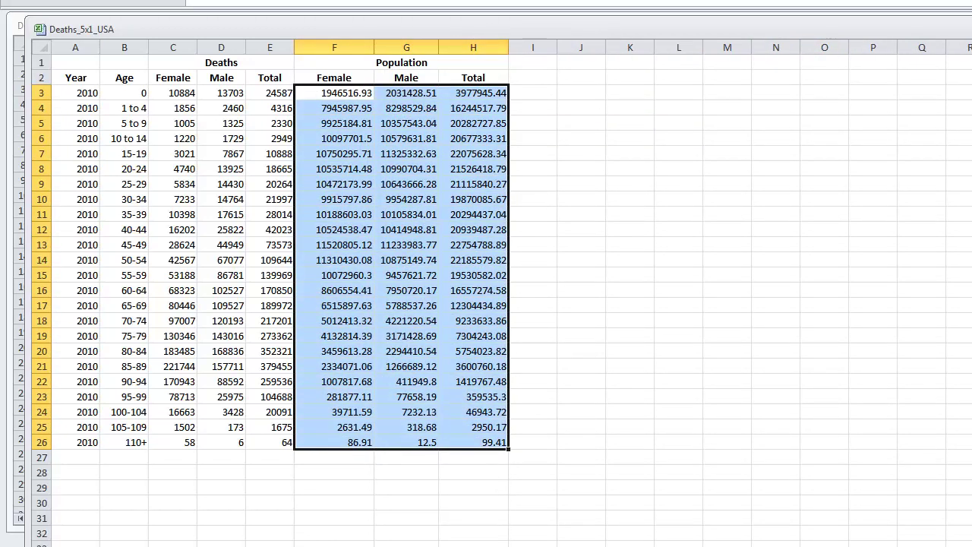
pyautogui.click(645, 243)
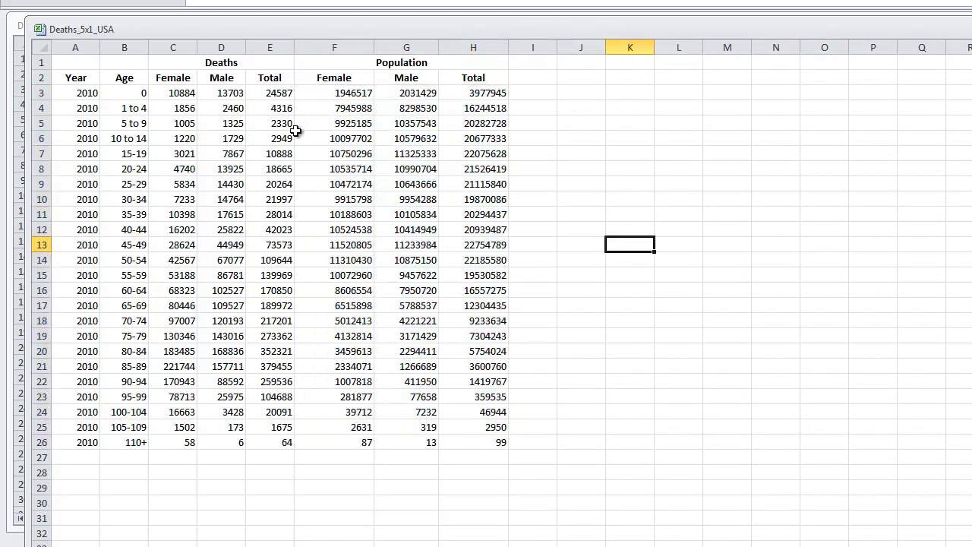
pyautogui.moveTo(294, 47); pyautogui.dragTo(301, 47)
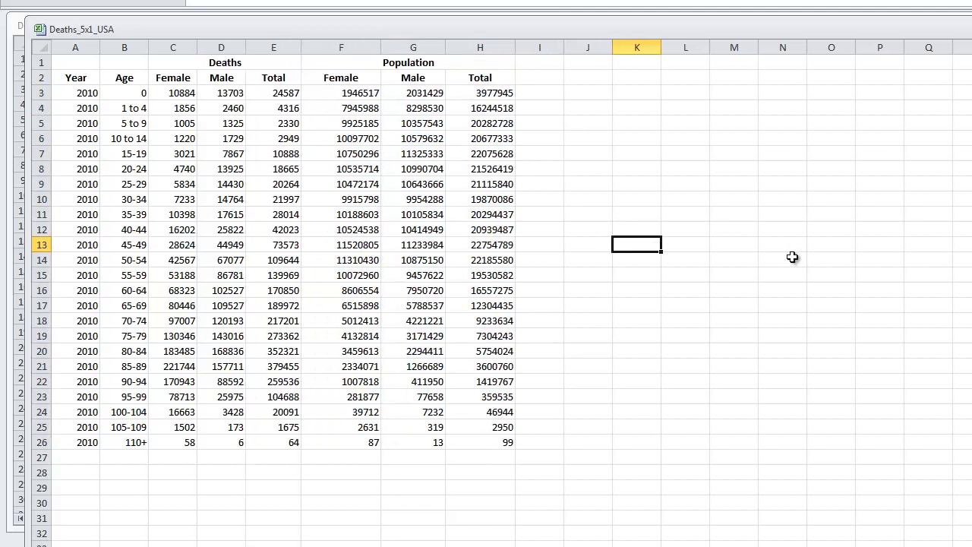
pyautogui.click(793, 257)
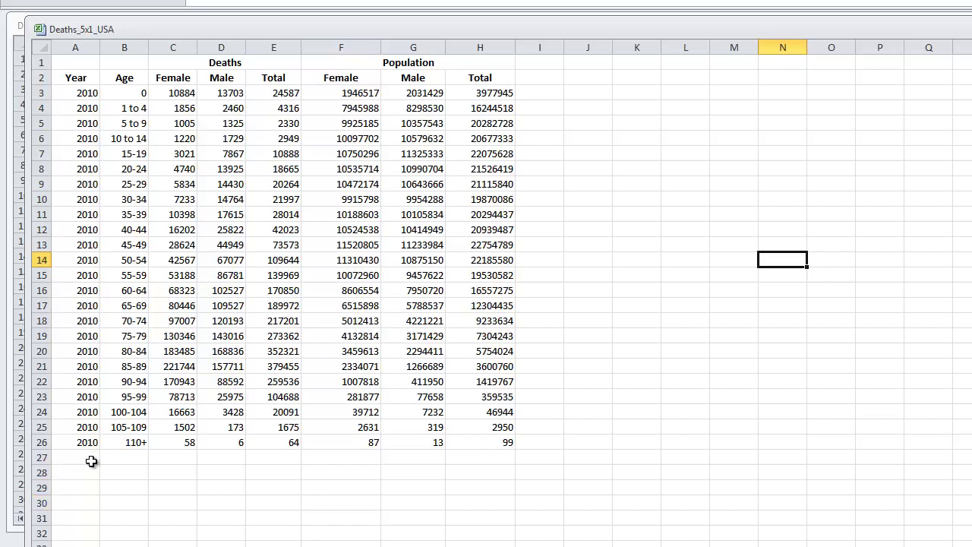
# Step: Enter the label births in cell A30 below the table
pyautogui.click(85, 457)
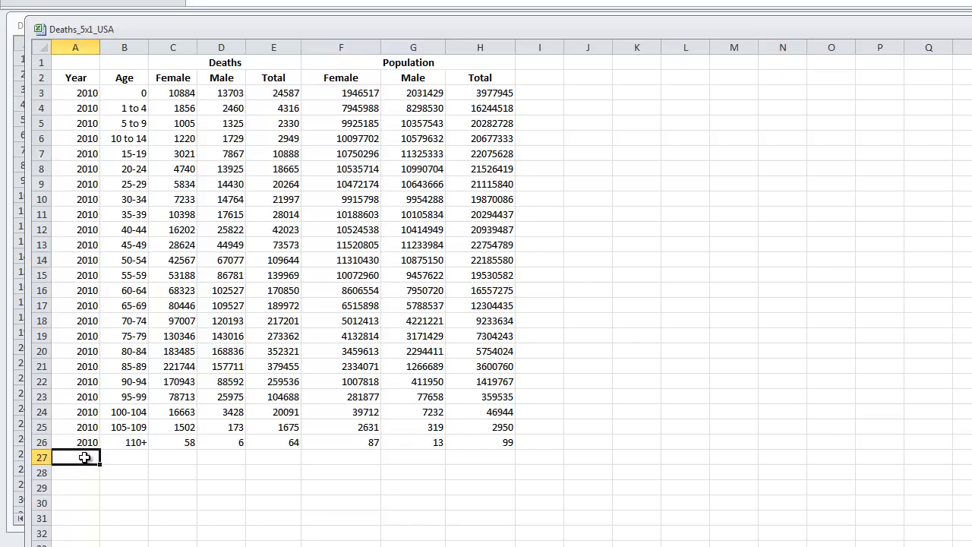
pyautogui.click(82, 502)
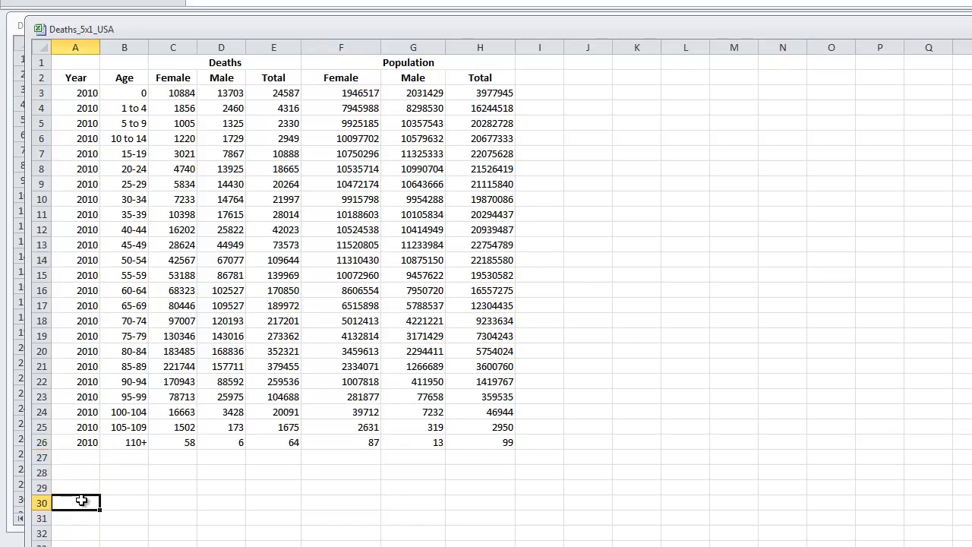
pyautogui.write('births')
# Step: Switch to Firefox and copy the three 2010 birth figures from the end of the births listing
pyautogui.click(182, 545)
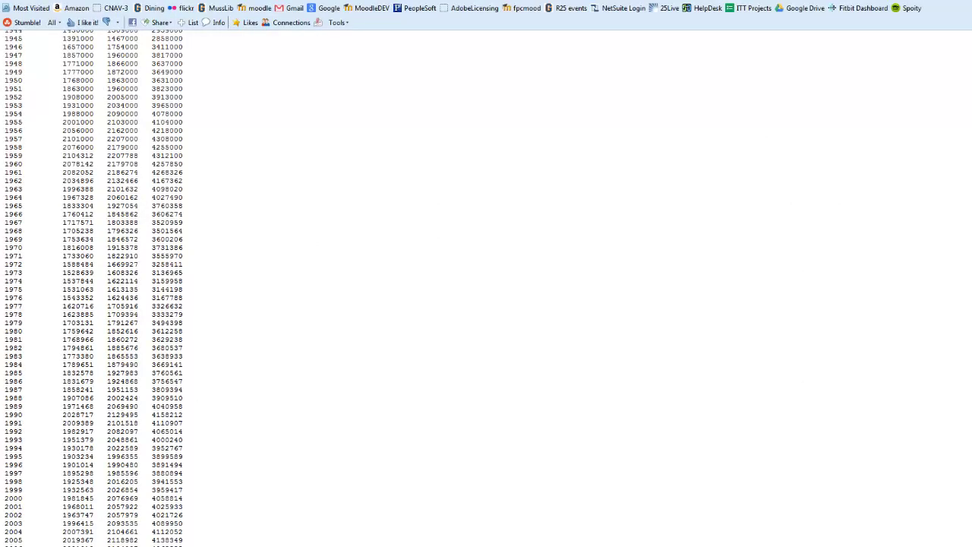
pyautogui.moveTo(73, 539); pyautogui.dragTo(220, 541)
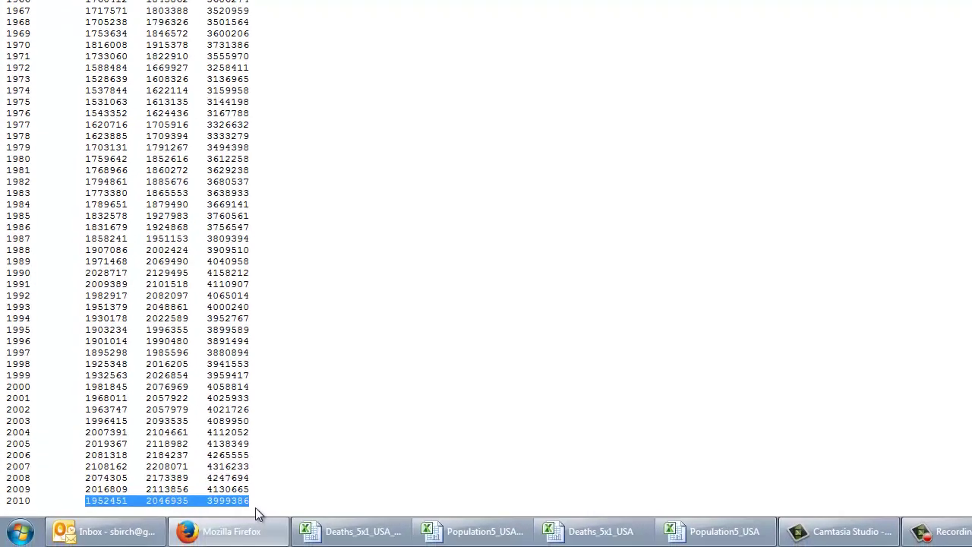
pyautogui.click(150, 493)
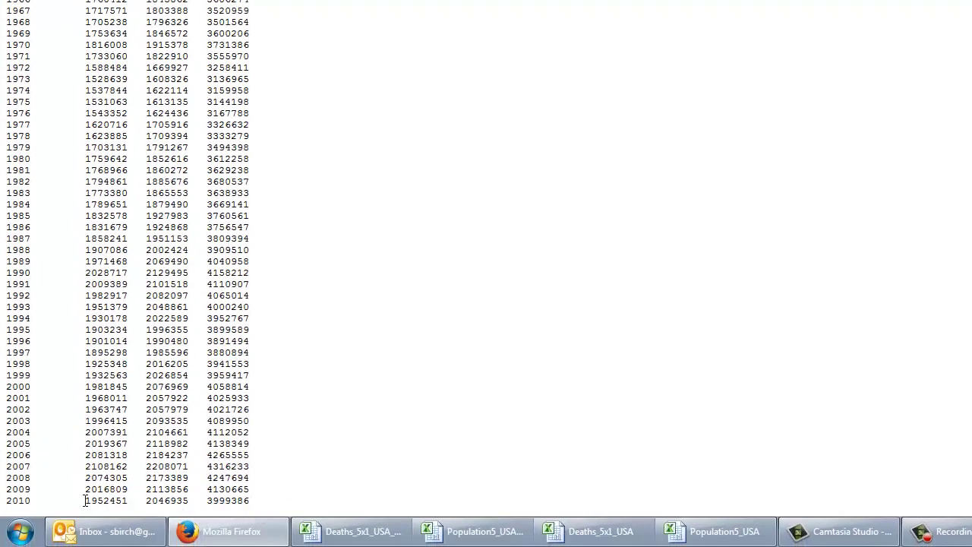
pyautogui.moveTo(109, 503); pyautogui.dragTo(265, 512)
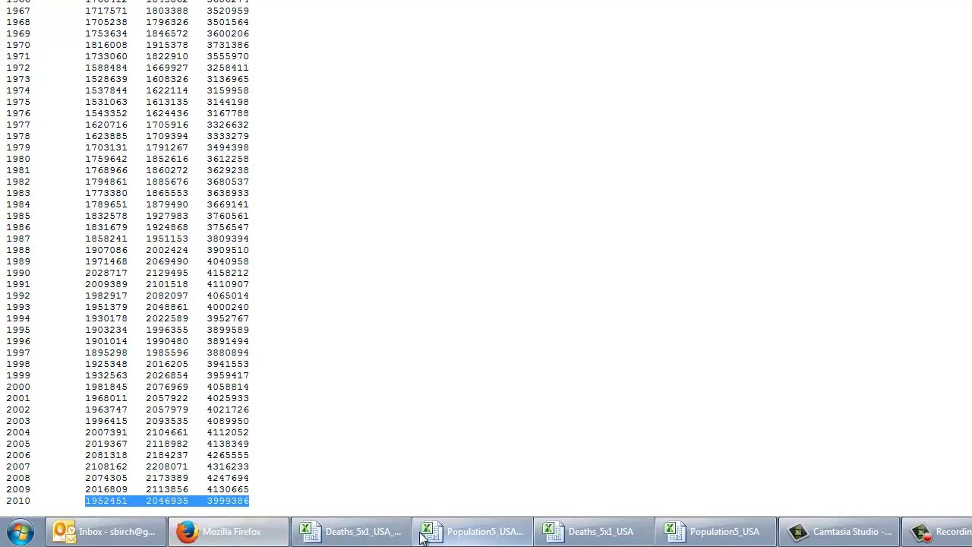
# Step: Return to the Deaths_5x1_USA workbook and paste the 2010 birth figures at C30:E30, accepting the size mismatch
pyautogui.click(374, 534)
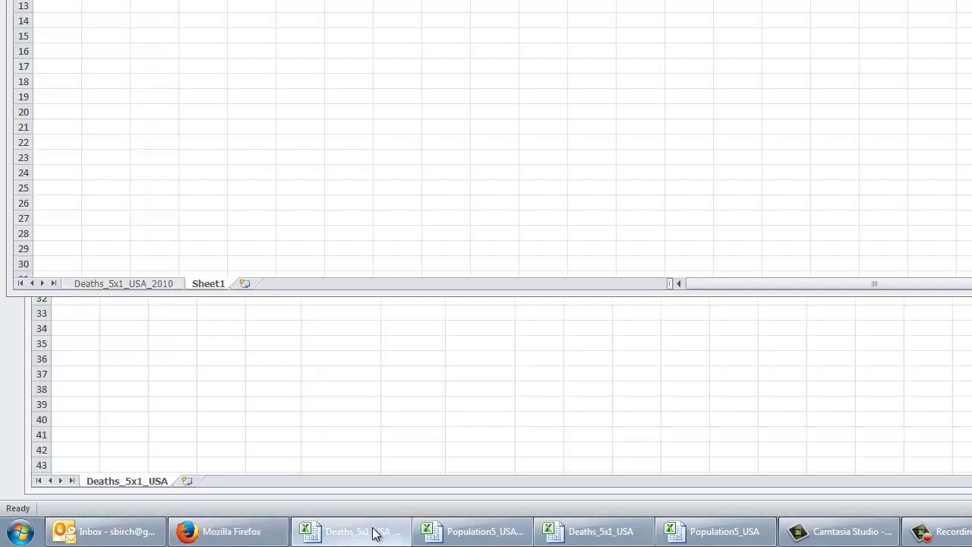
pyautogui.click(583, 534)
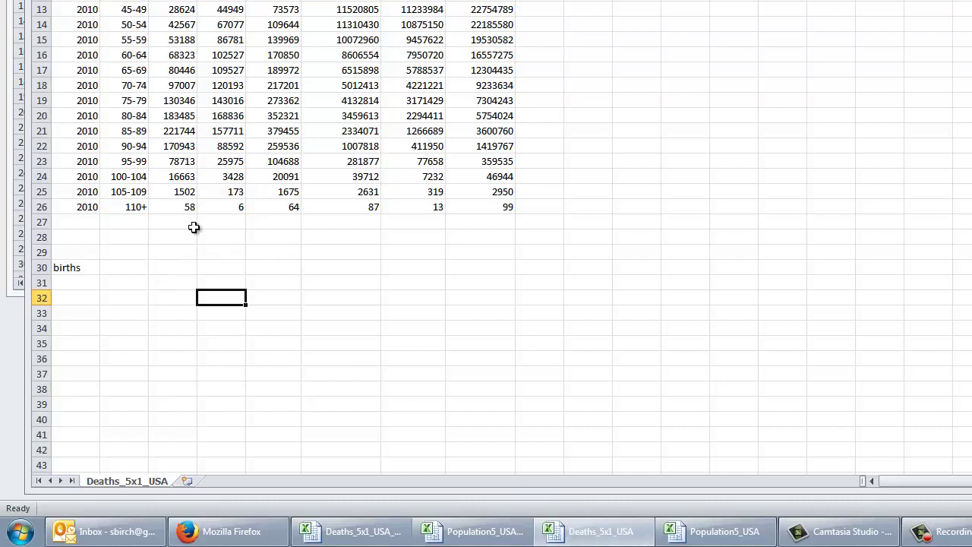
pyautogui.moveTo(178, 267); pyautogui.dragTo(284, 266)
pyautogui.hotkey('ctrl', 'v')
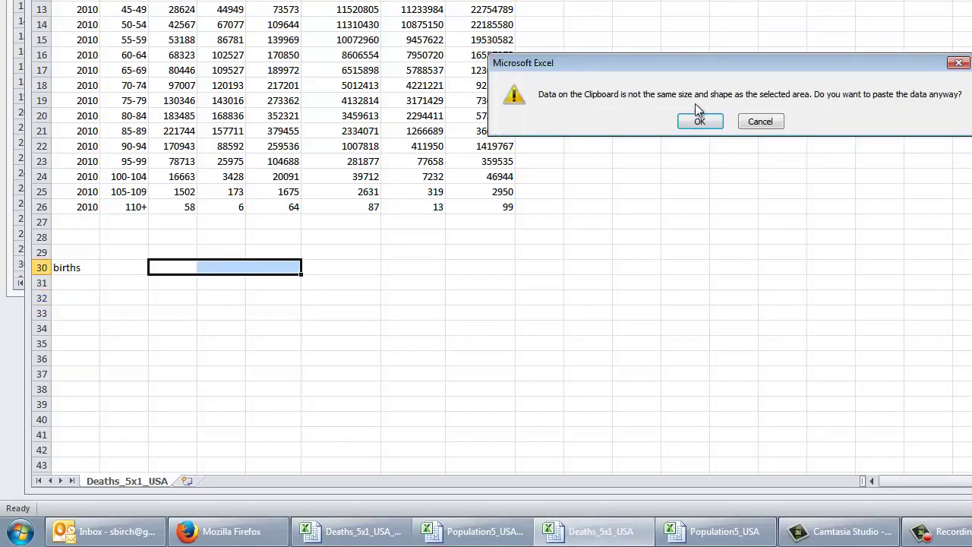
pyautogui.click(705, 124)
pyautogui.moveTo(567, 342); pyautogui.dragTo(536, 343)
pyautogui.click(228, 312)
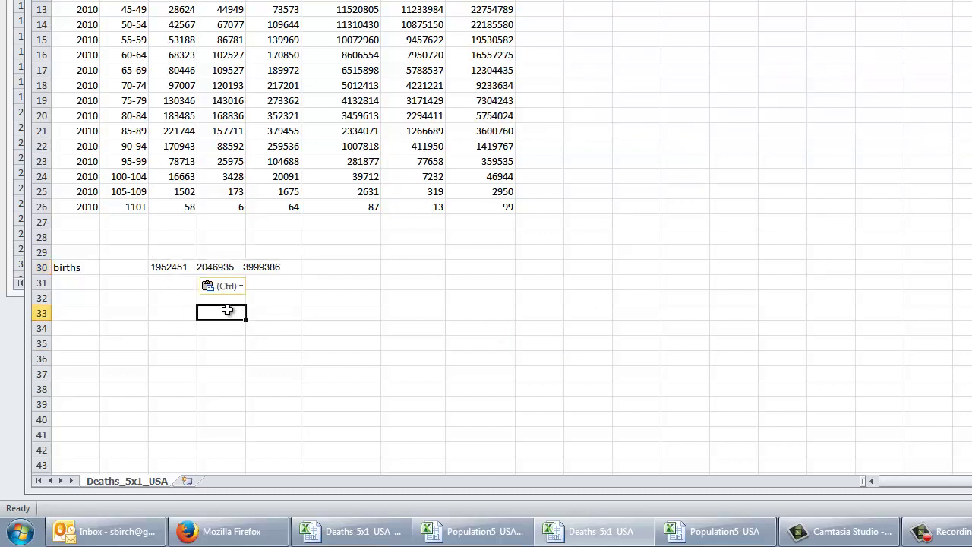
# Step: Cut the female births figure 1952451 out of the combined entry in C30 and paste it into C31
pyautogui.click(172, 267)
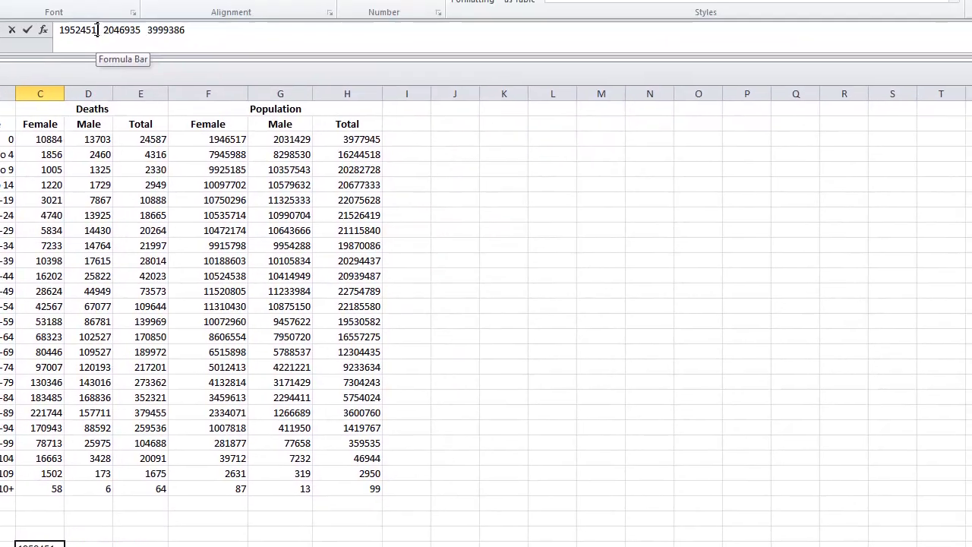
pyautogui.doubleClick(49, 50)
pyautogui.hotkey('ctrl', 'c')
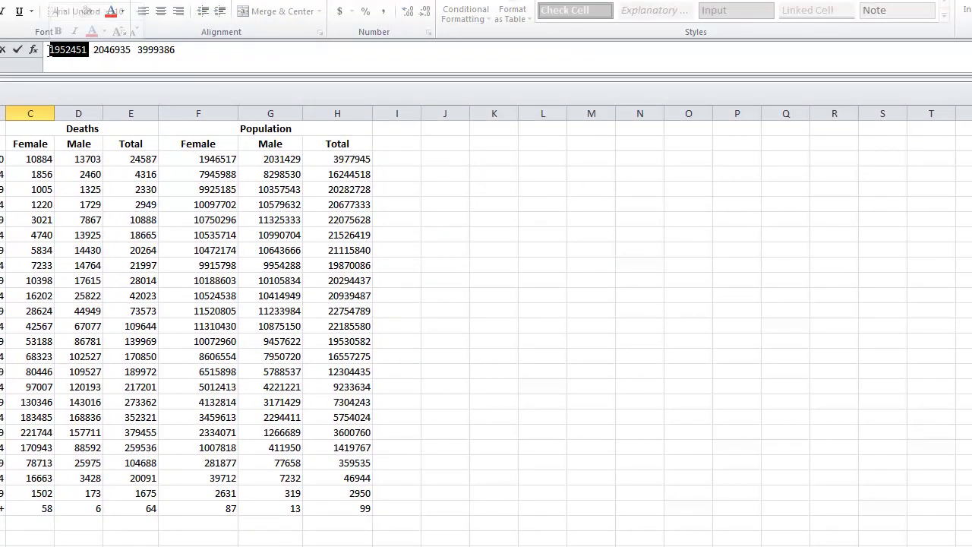
pyautogui.press('BackSpace')
pyautogui.click(130, 421)
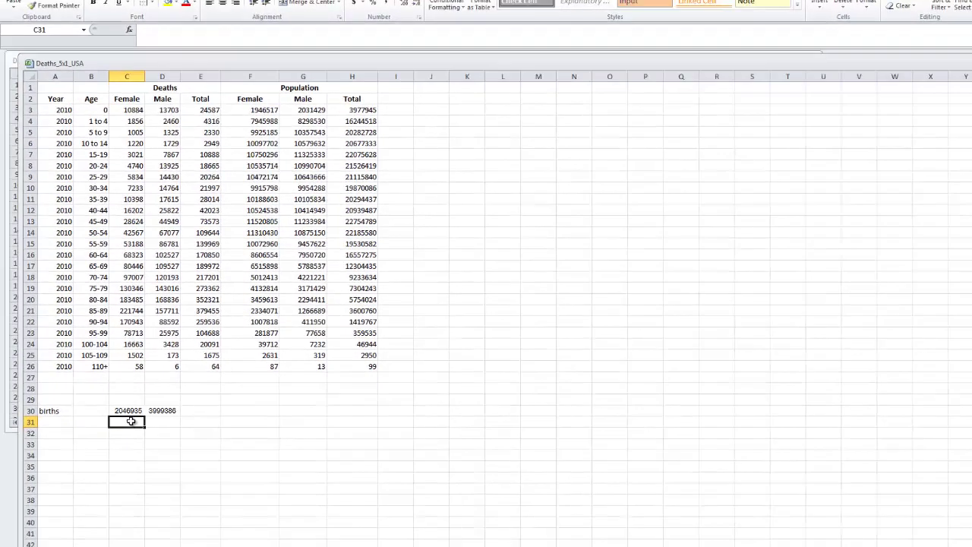
pyautogui.hotkey('ctrl', 'v')
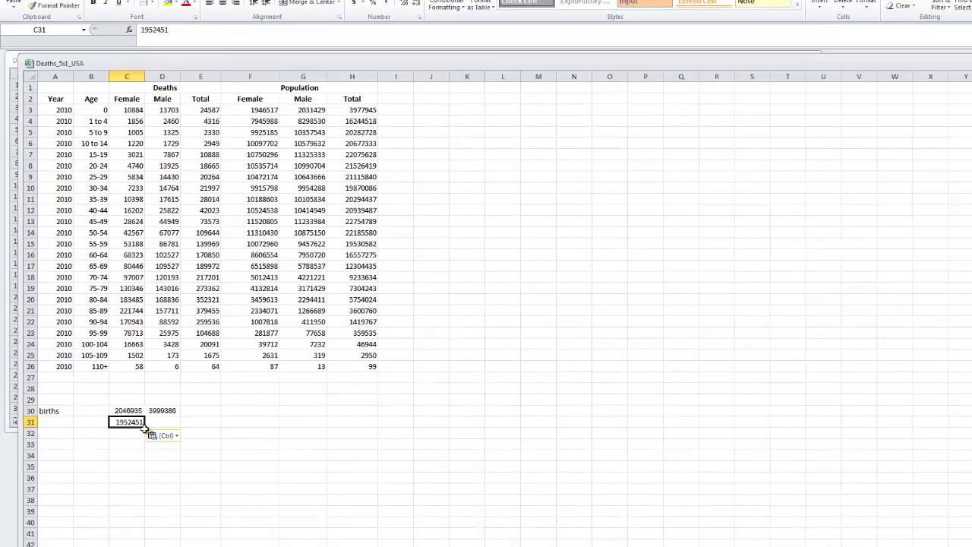
# Step: Cut the male births figure 2046935 out of C30 and paste it into D31
pyautogui.click(131, 410)
pyautogui.moveTo(174, 31); pyautogui.dragTo(141, 31)
pyautogui.hotkey('ctrl', 'c')
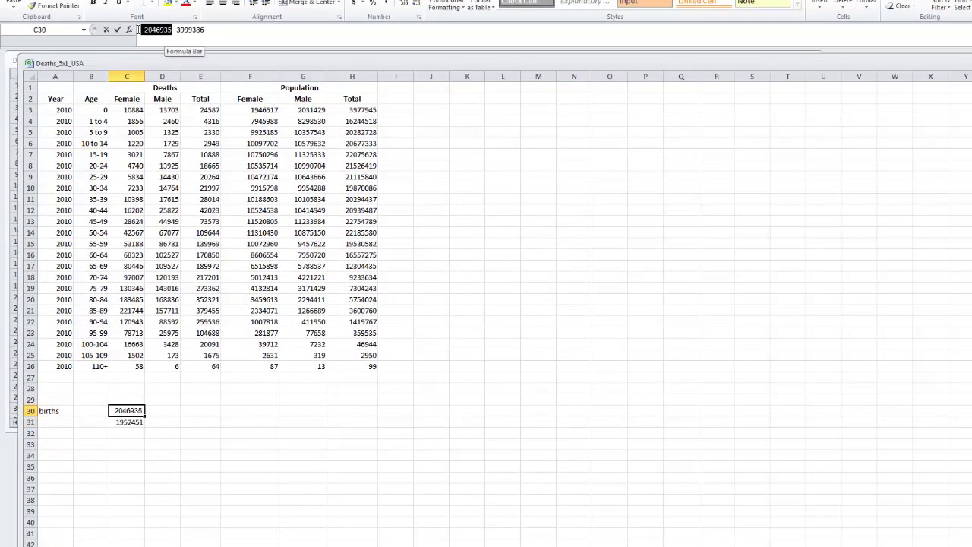
pyautogui.press('BackSpace')
pyautogui.click(161, 419)
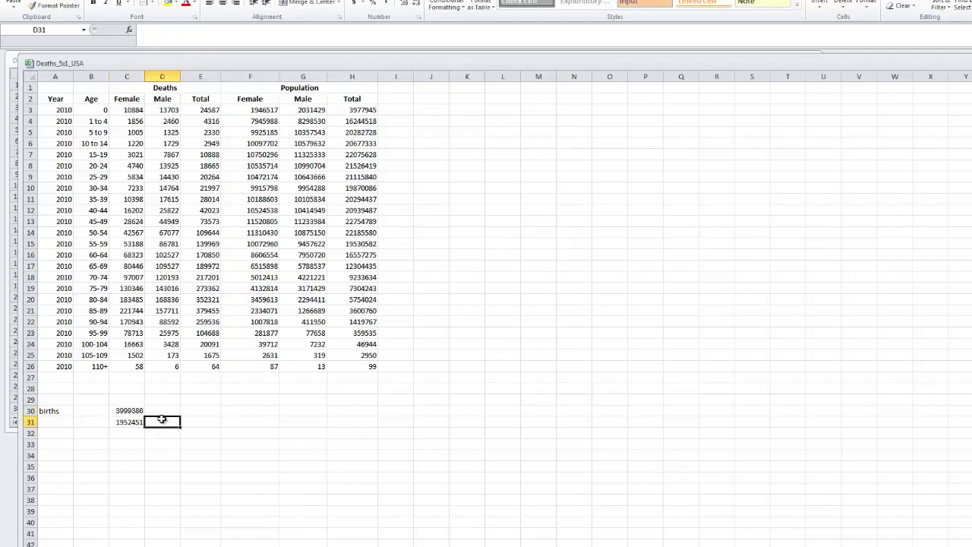
pyautogui.hotkey('ctrl', 'v')
# Step: Cut the remaining total births figure 3999386 out of C30 and paste it into E31
pyautogui.click(129, 410)
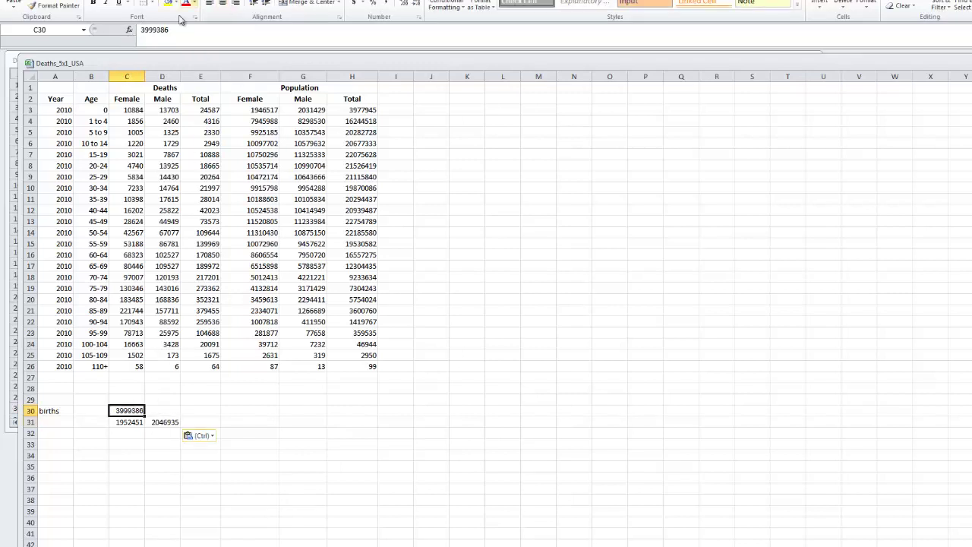
pyautogui.moveTo(170, 30); pyautogui.dragTo(141, 30)
pyautogui.hotkey('ctrl', 'c')
pyautogui.press('BackSpace')
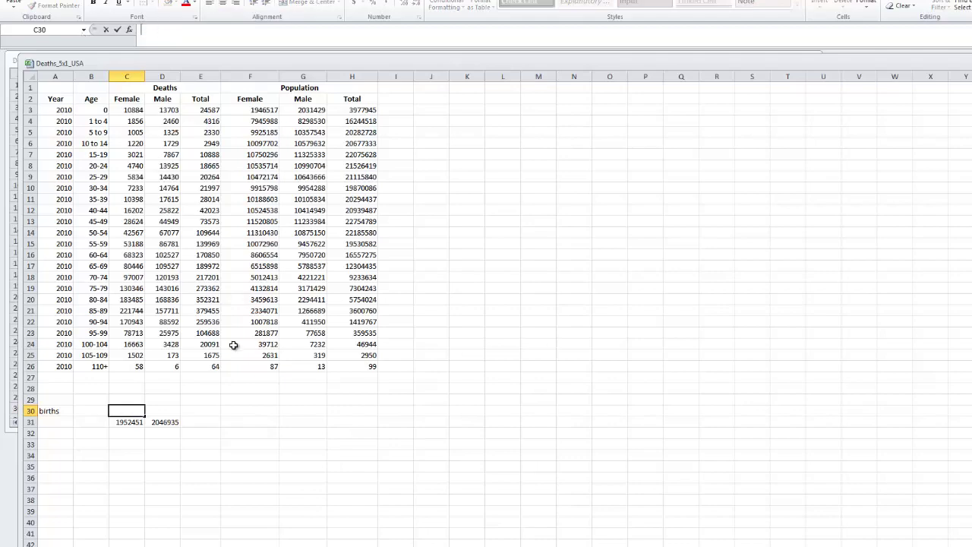
pyautogui.click(201, 419)
pyautogui.hotkey('ctrl', 'v')
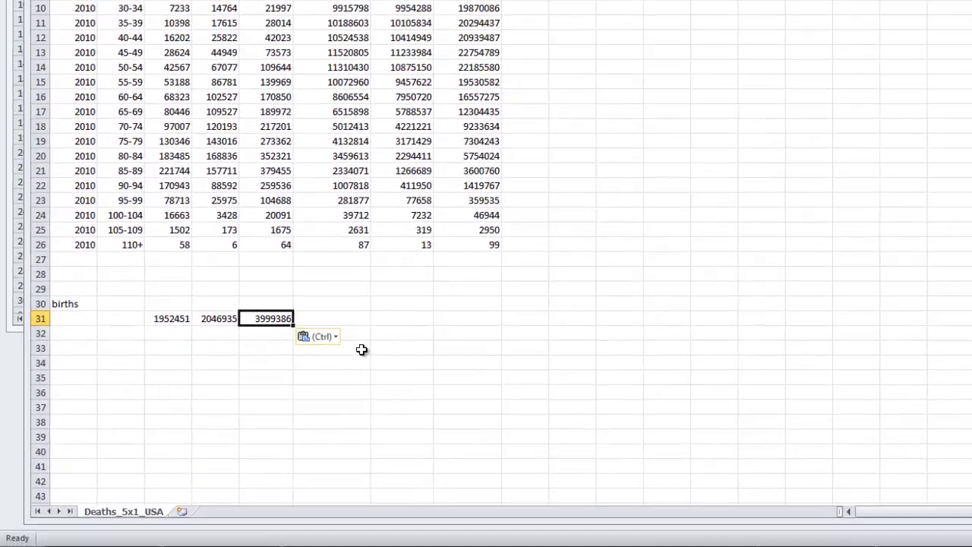
pyautogui.moveTo(302, 445); pyautogui.dragTo(303, 433)
# Step: Copy the births label from A30 to A31 beside the separated figures and delete the original in A30
pyautogui.click(79, 293)
pyautogui.hotkey('ctrl', 'c')
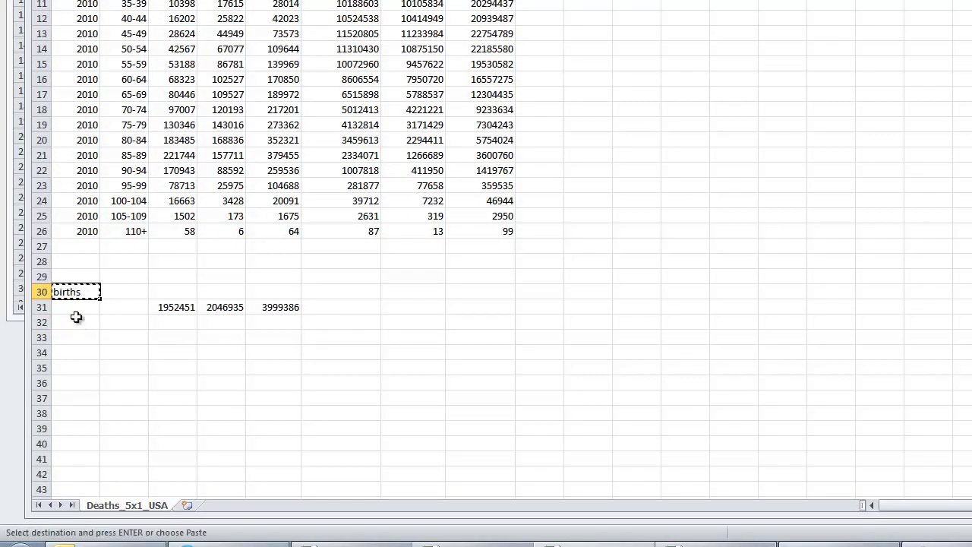
pyautogui.click(73, 308)
pyautogui.hotkey('ctrl', 'v')
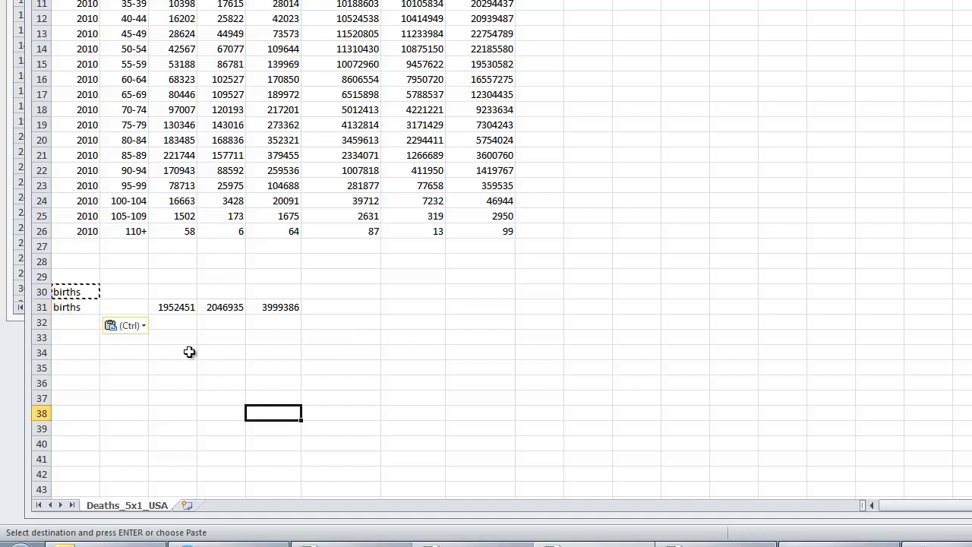
pyautogui.click(76, 293)
pyautogui.press('Delete')
pyautogui.click(169, 425)
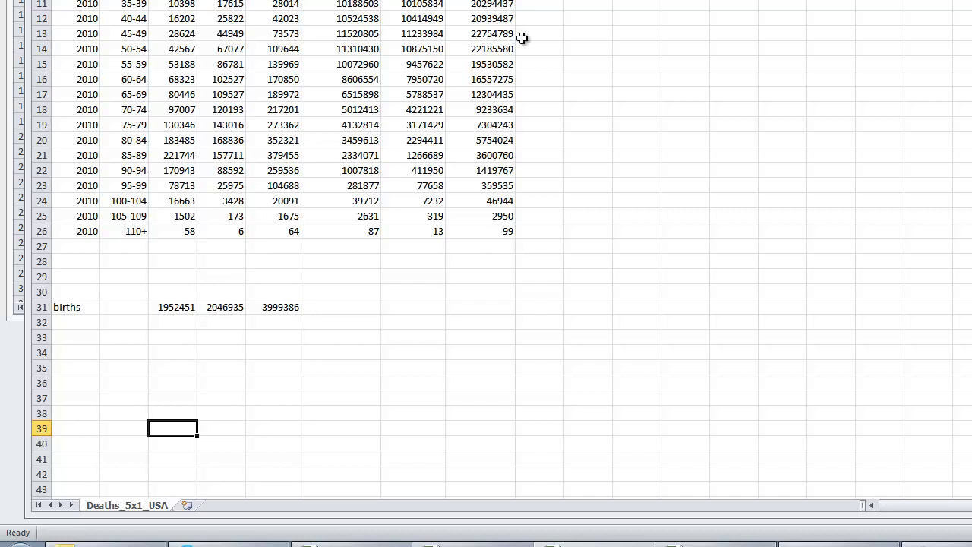
pyautogui.click(467, 365)
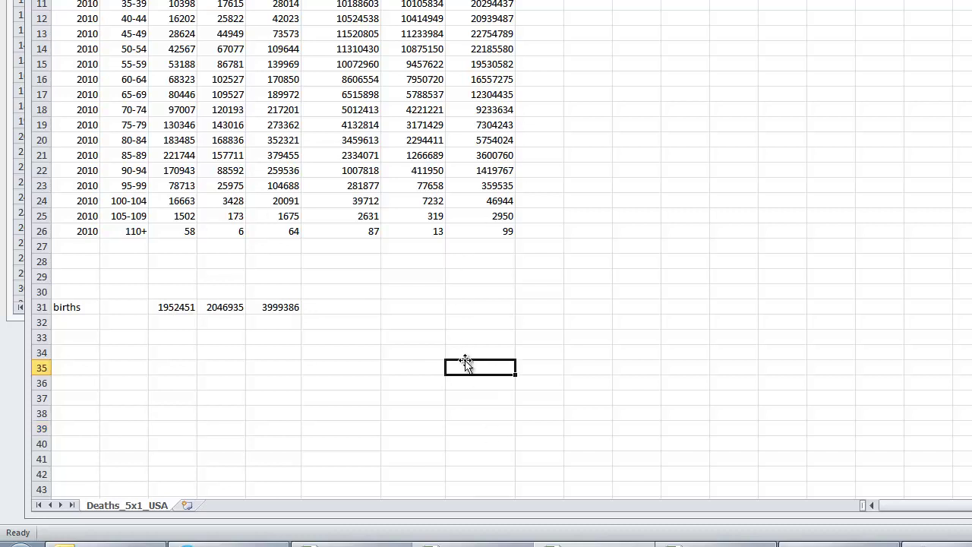